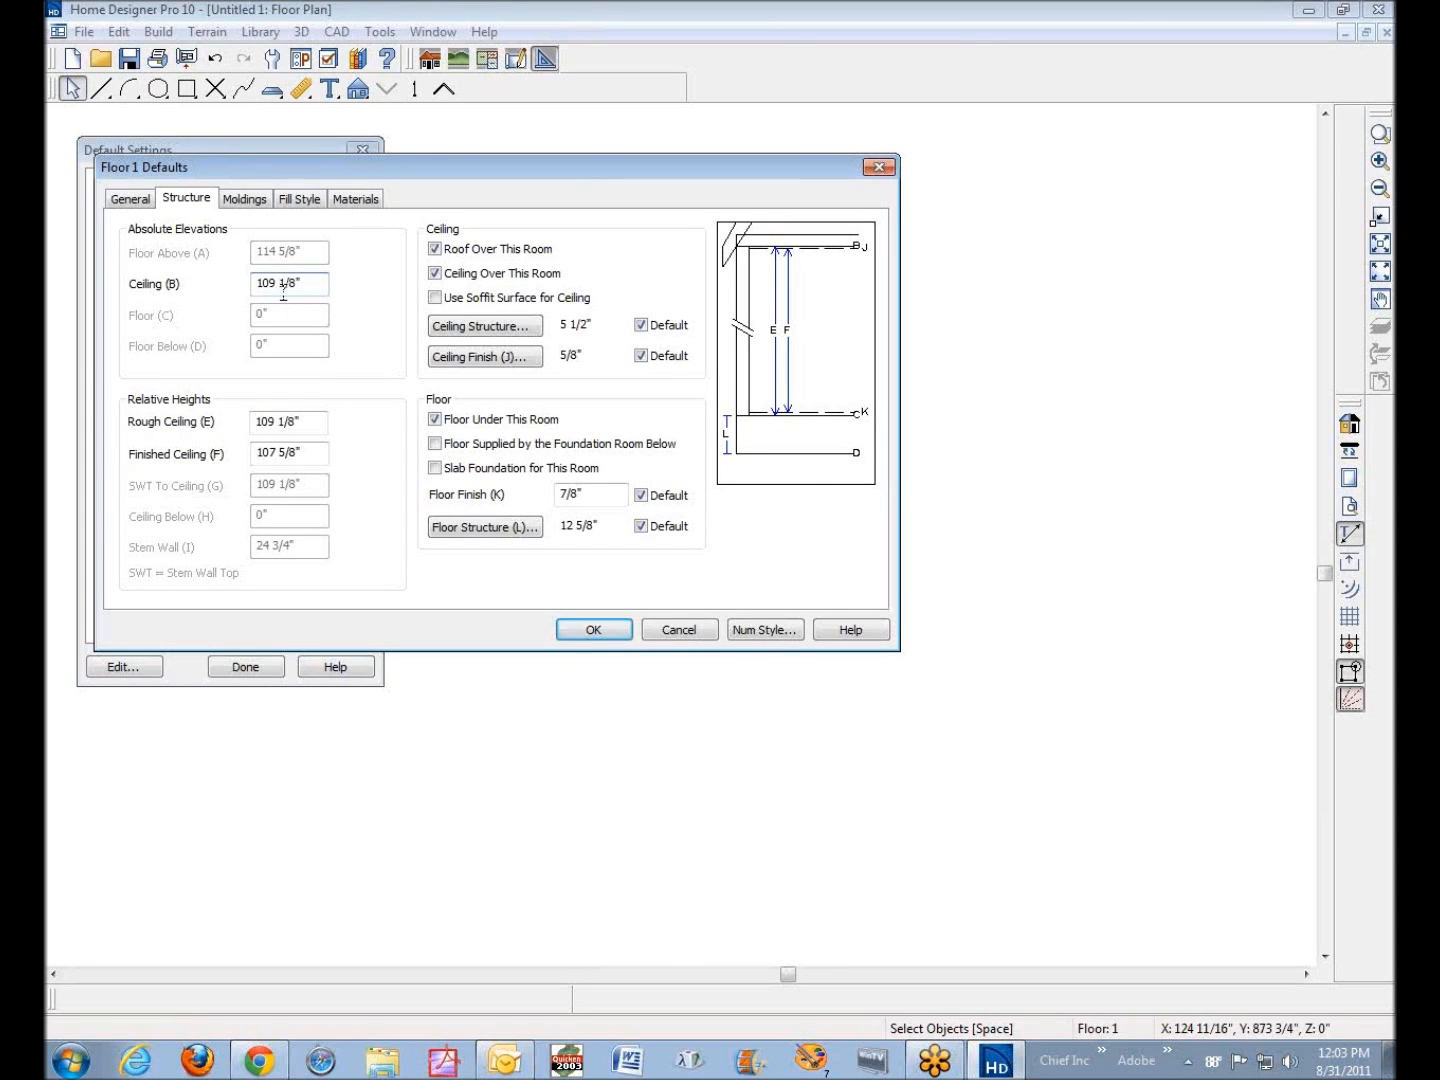
Set the Floor 1 default absolute ceiling elevation to 121 1/8" and check the resulting relative ceiling heights
left_click_drag(276, 283, 216, 284)
type("121")
left_click(307, 289)
key("Tab")
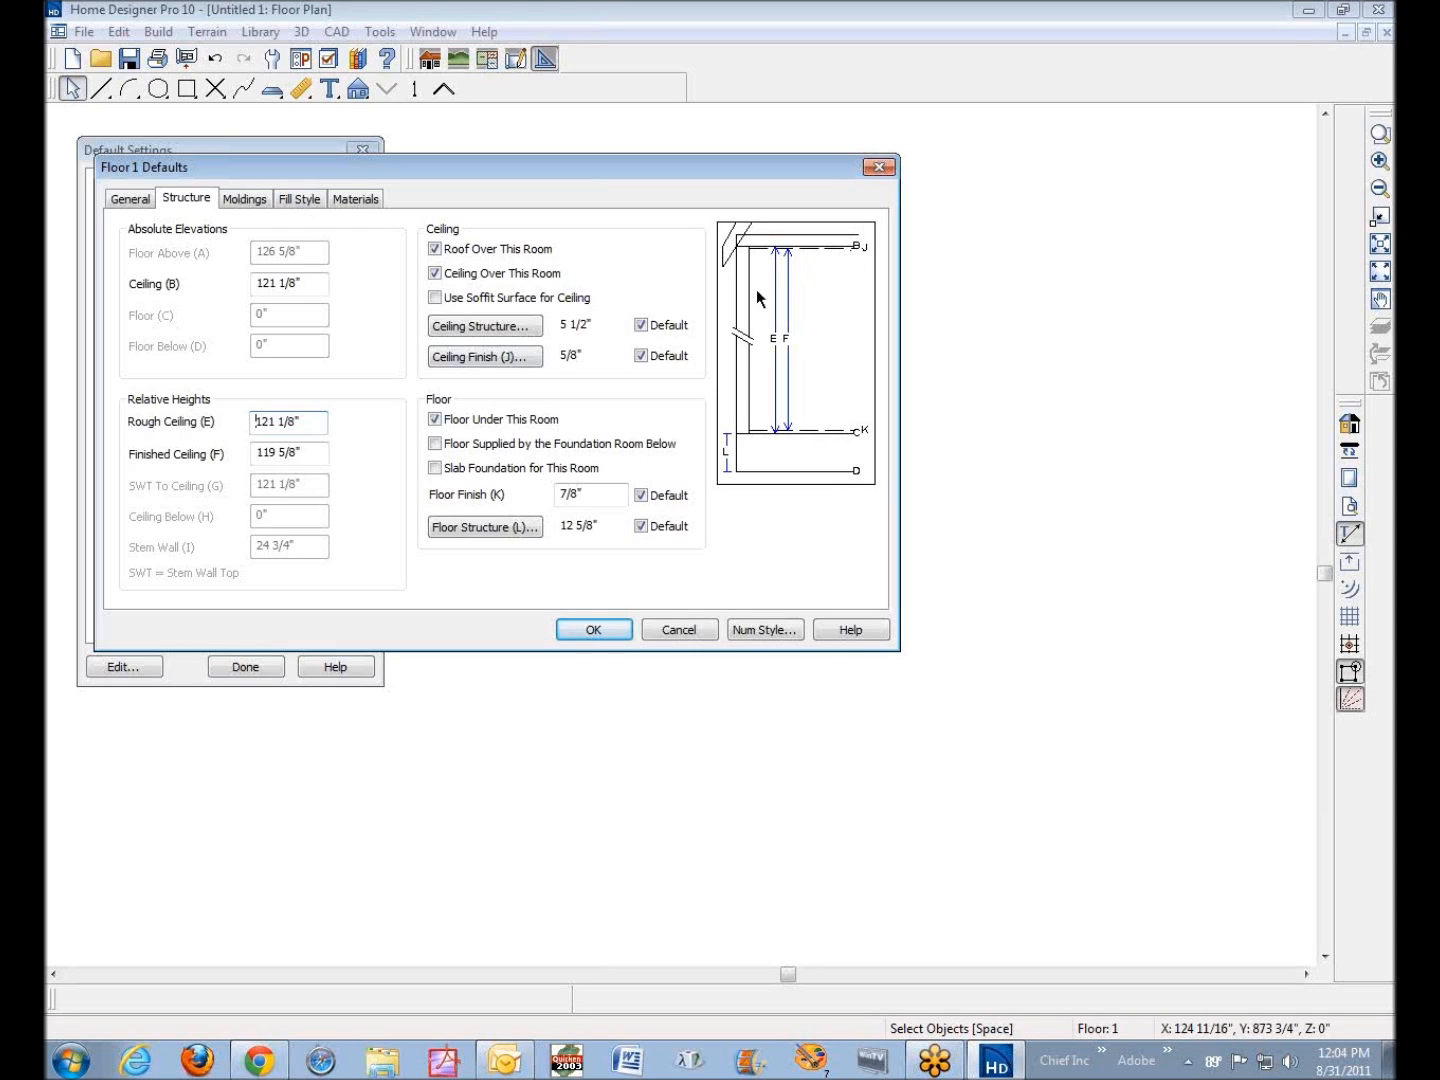
left_click_drag(300, 452, 227, 453)
left_click_drag(318, 450, 222, 468)
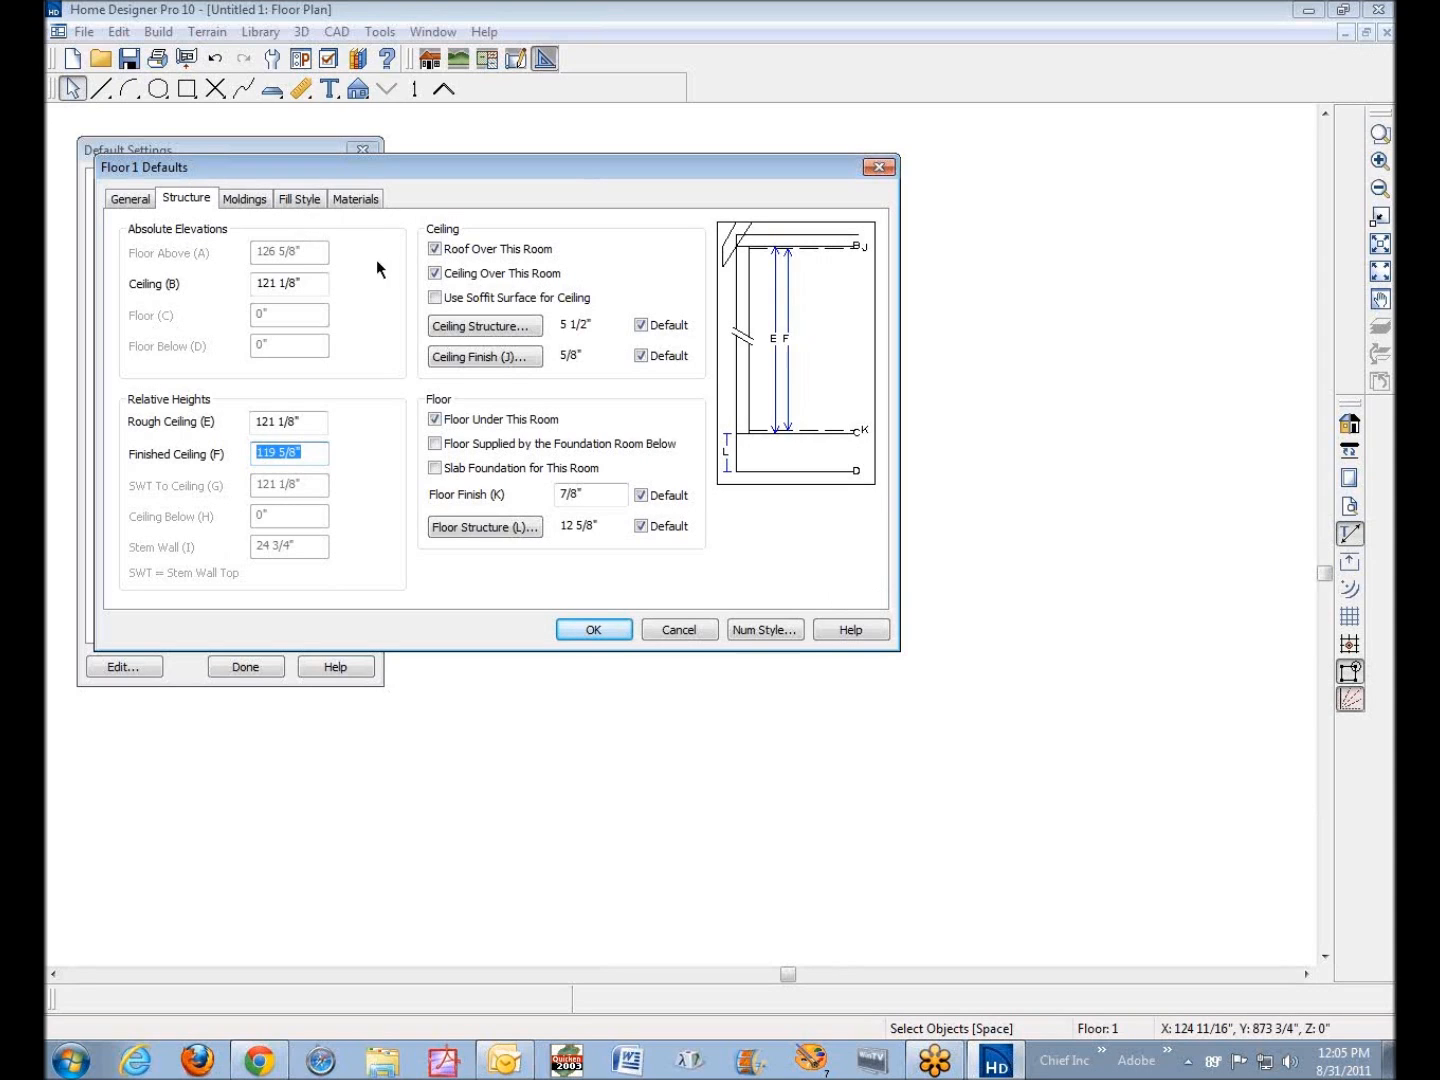
Review the ceiling structure and ceiling finish thicknesses in the Floor 1 defaults
left_click(496, 329)
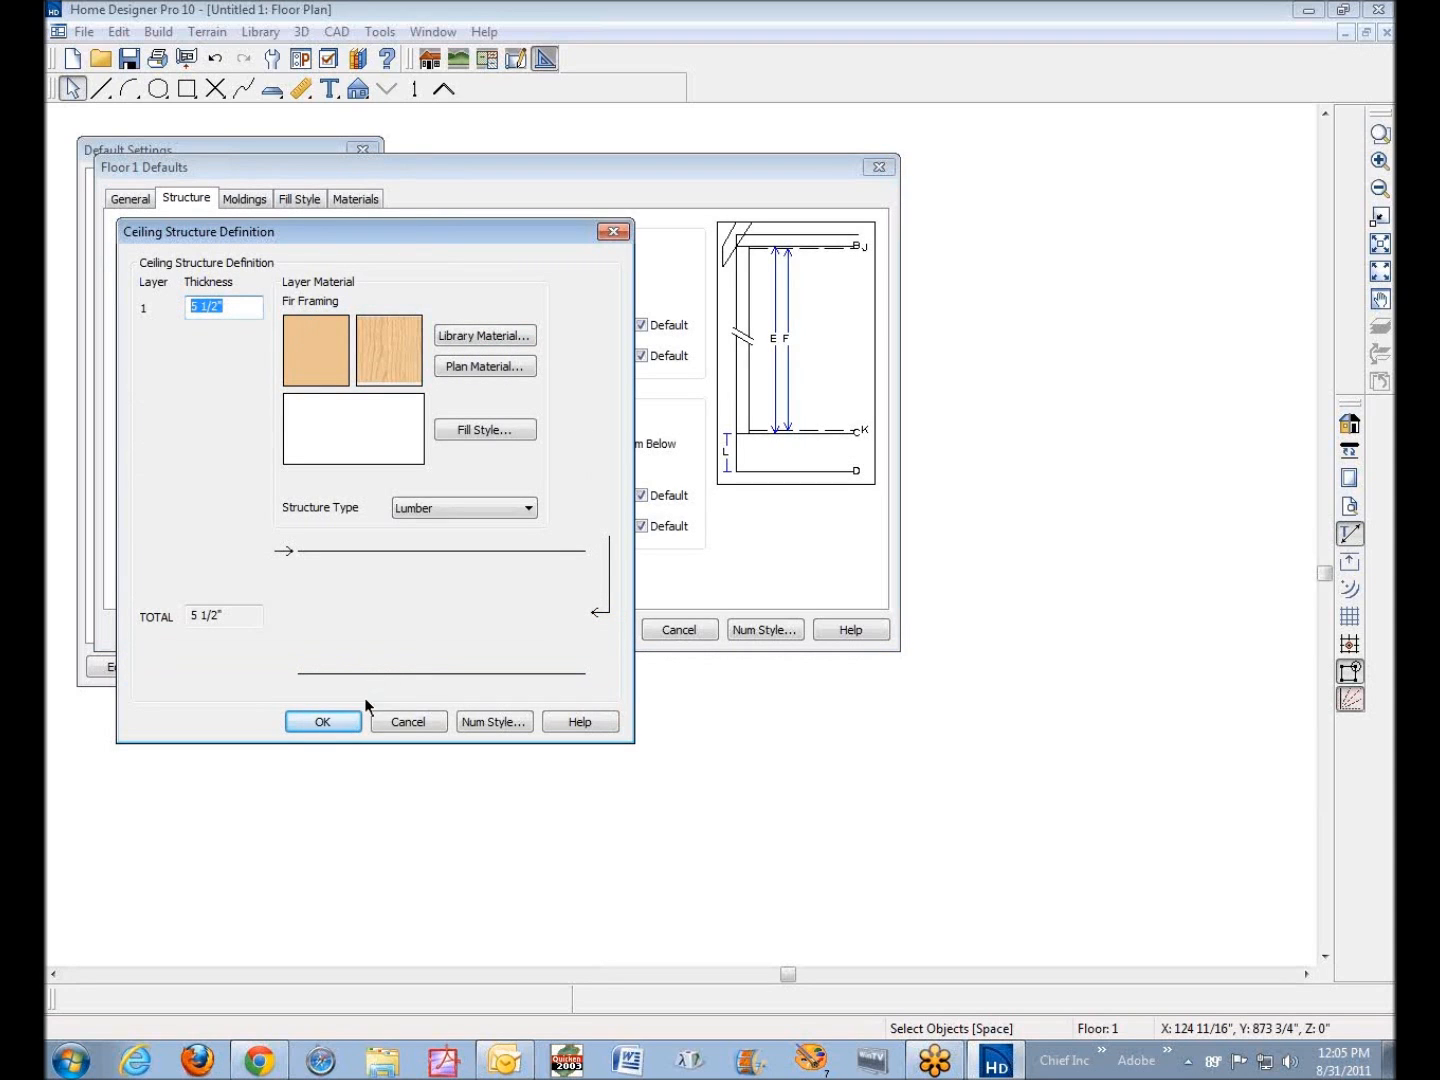
left_click(329, 723)
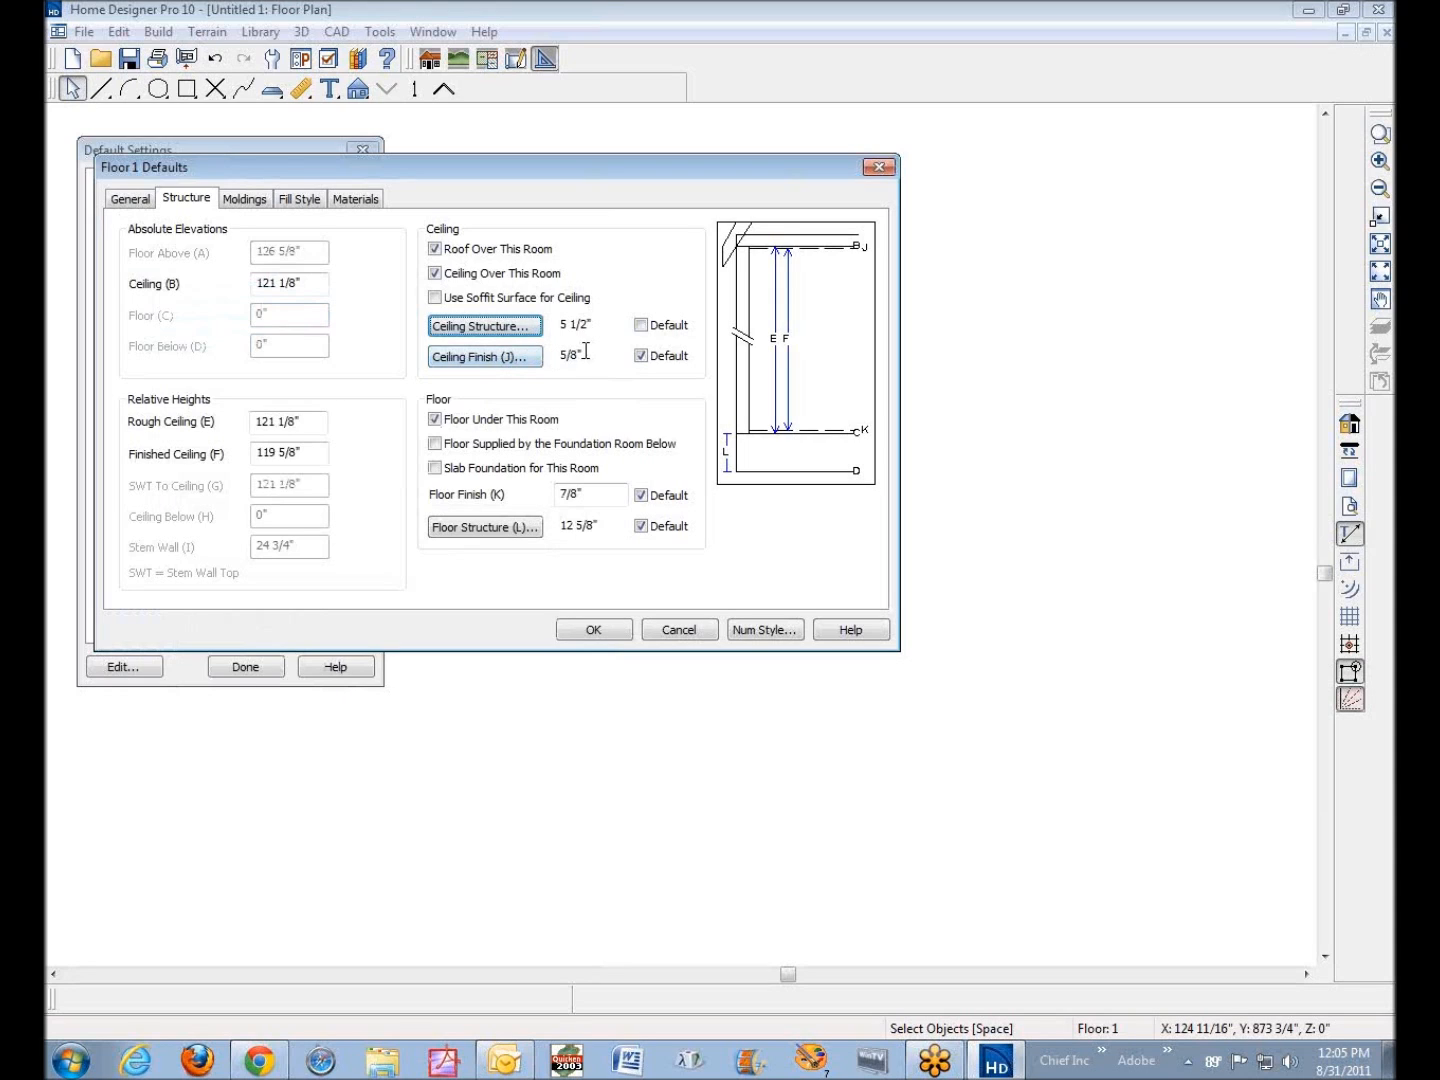
left_click(512, 360)
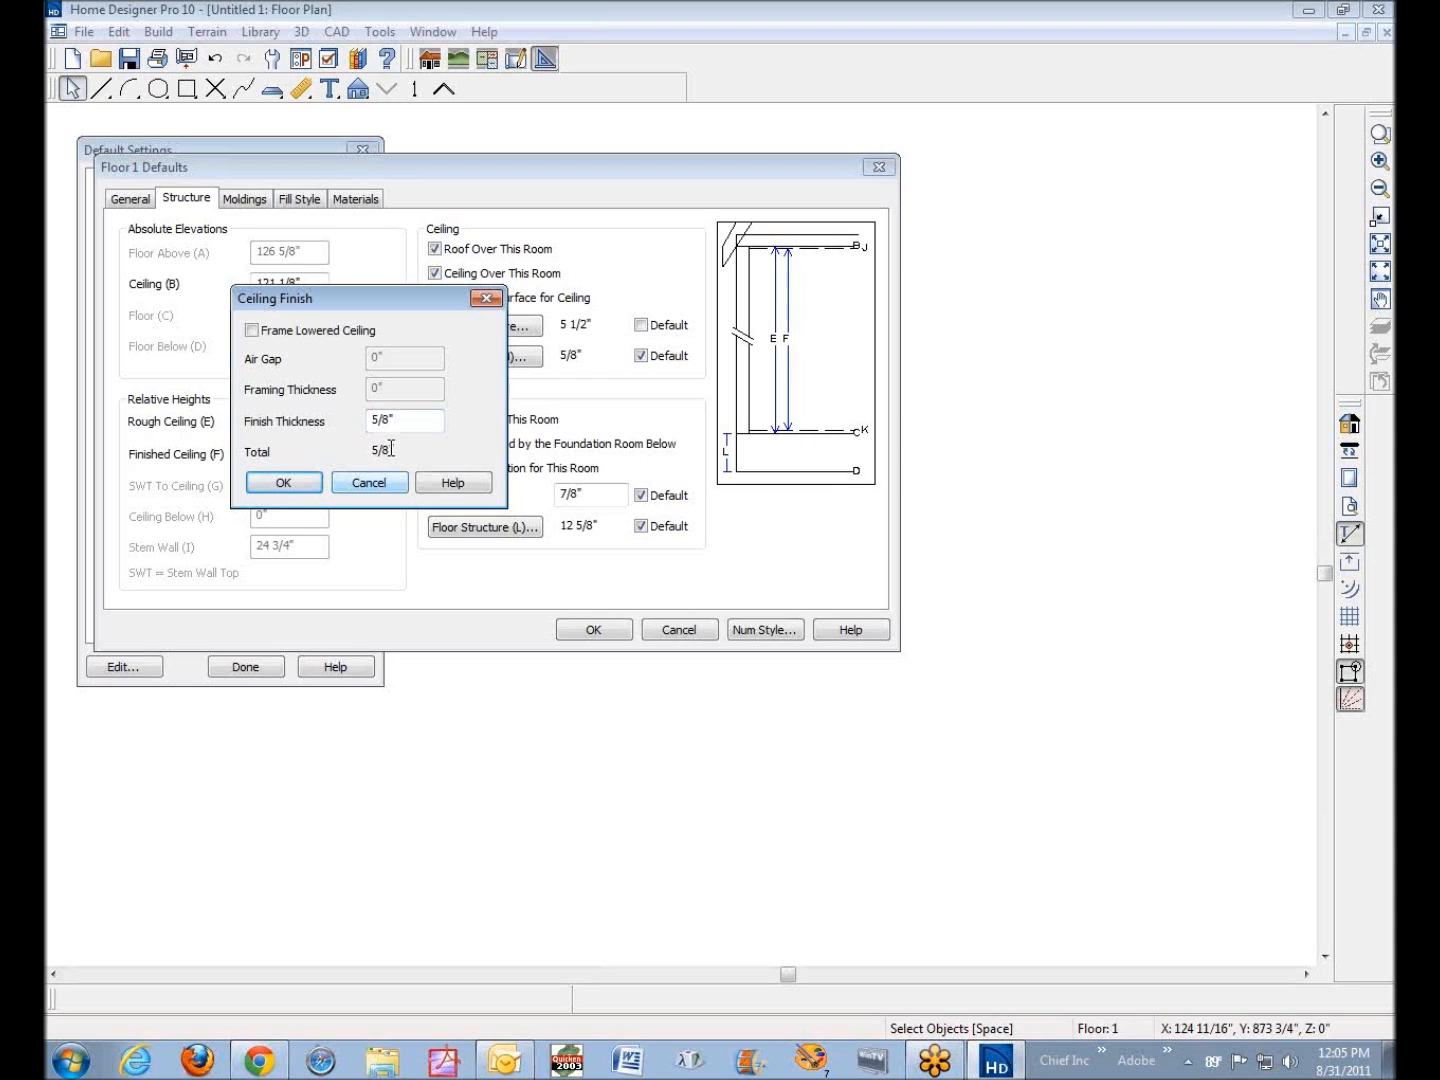
left_click_drag(399, 424, 336, 424)
left_click(370, 490)
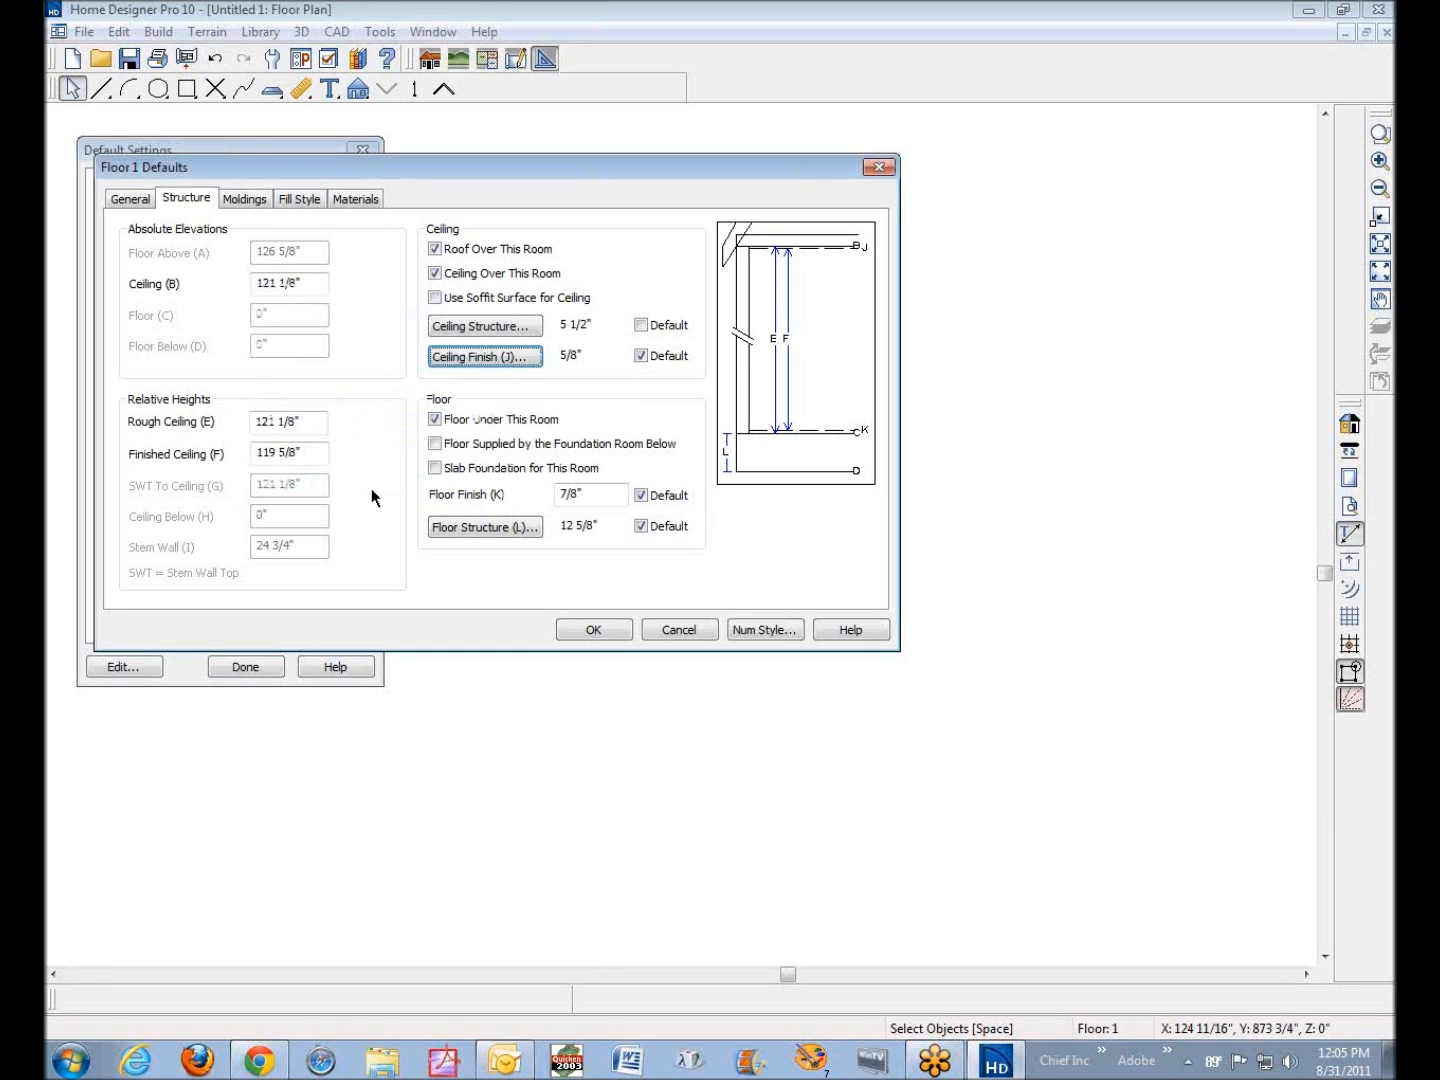
Review the two floor structure layers, accept them as they are, and apply the Floor 1 defaults
left_click(498, 526)
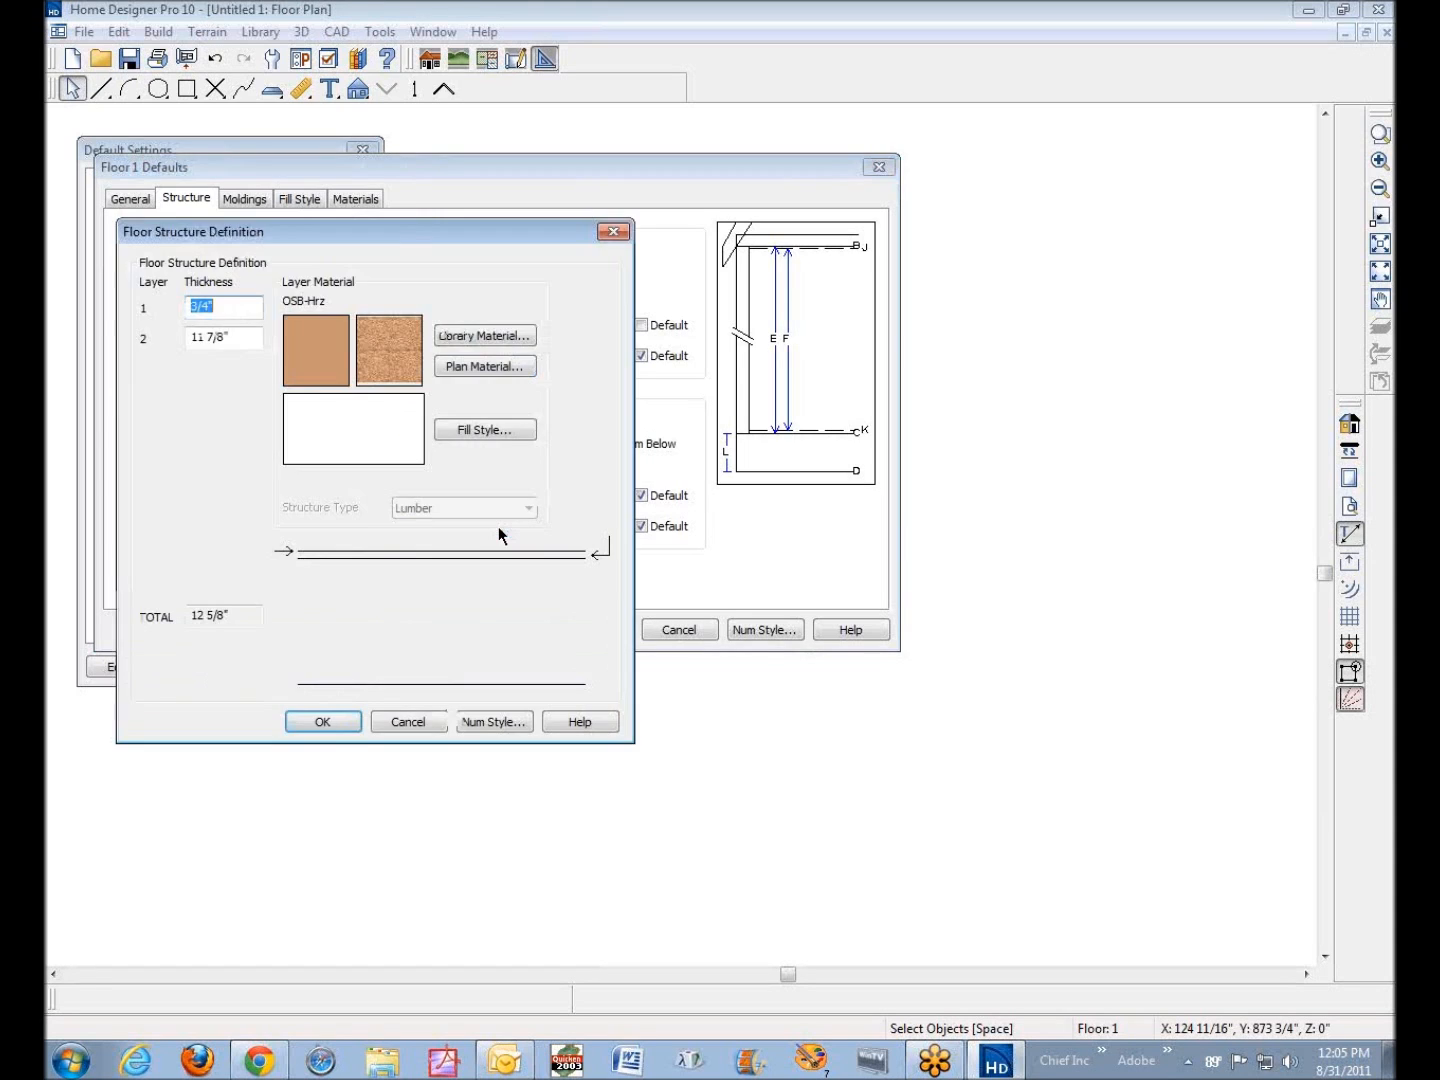
left_click_drag(235, 338, 167, 336)
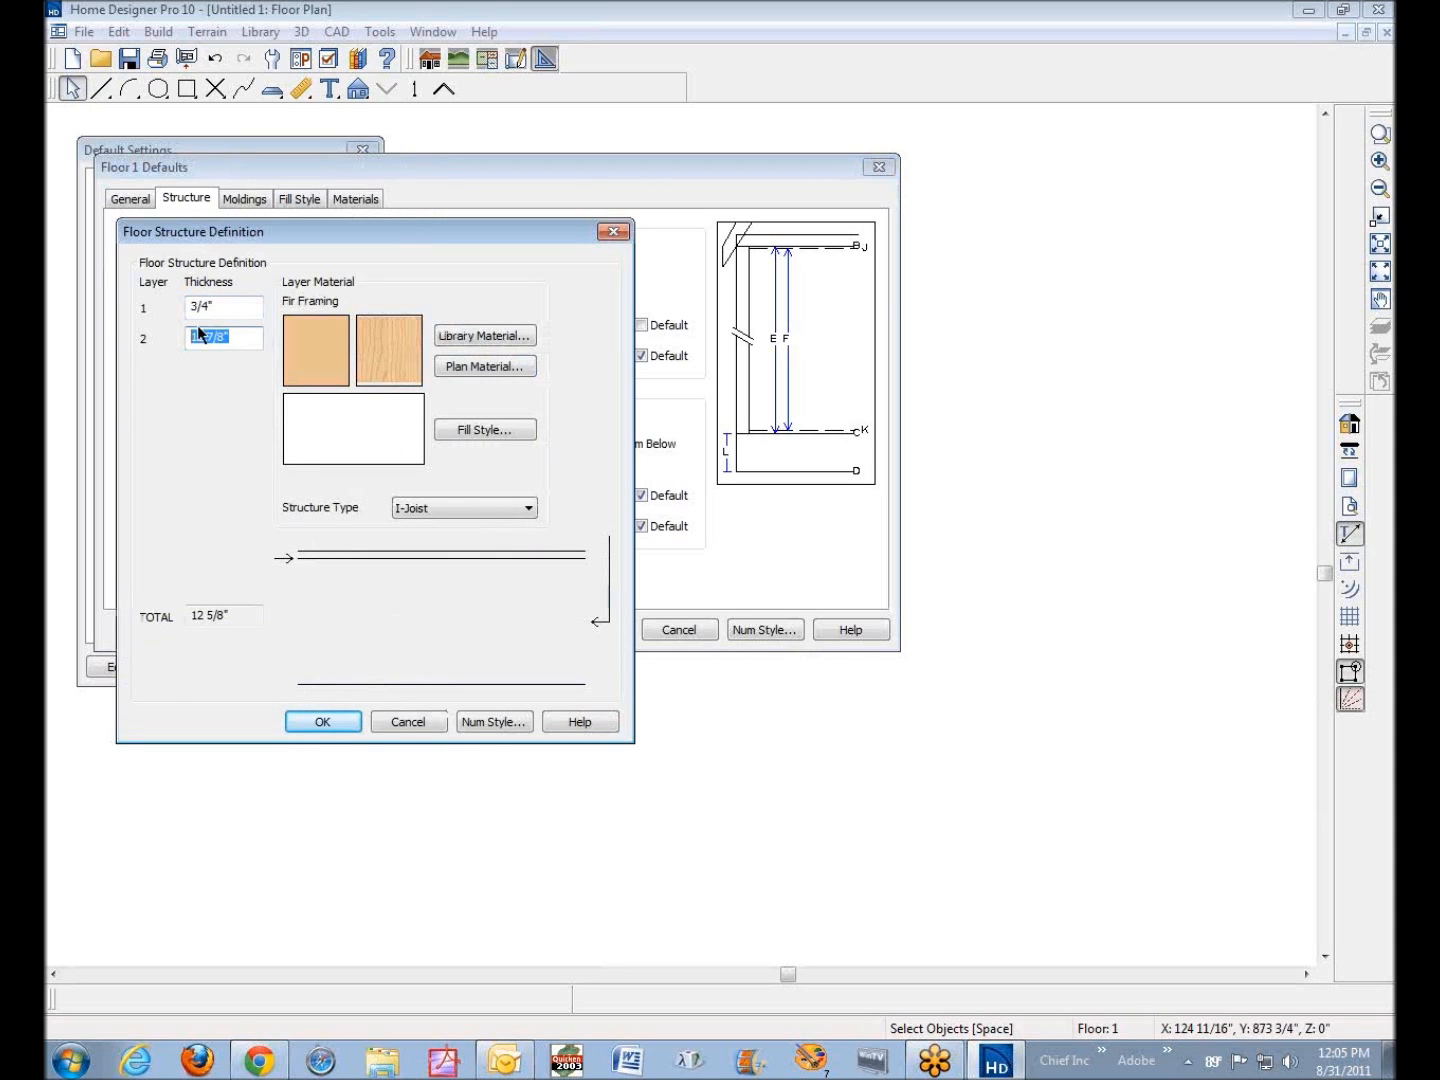
left_click(239, 310)
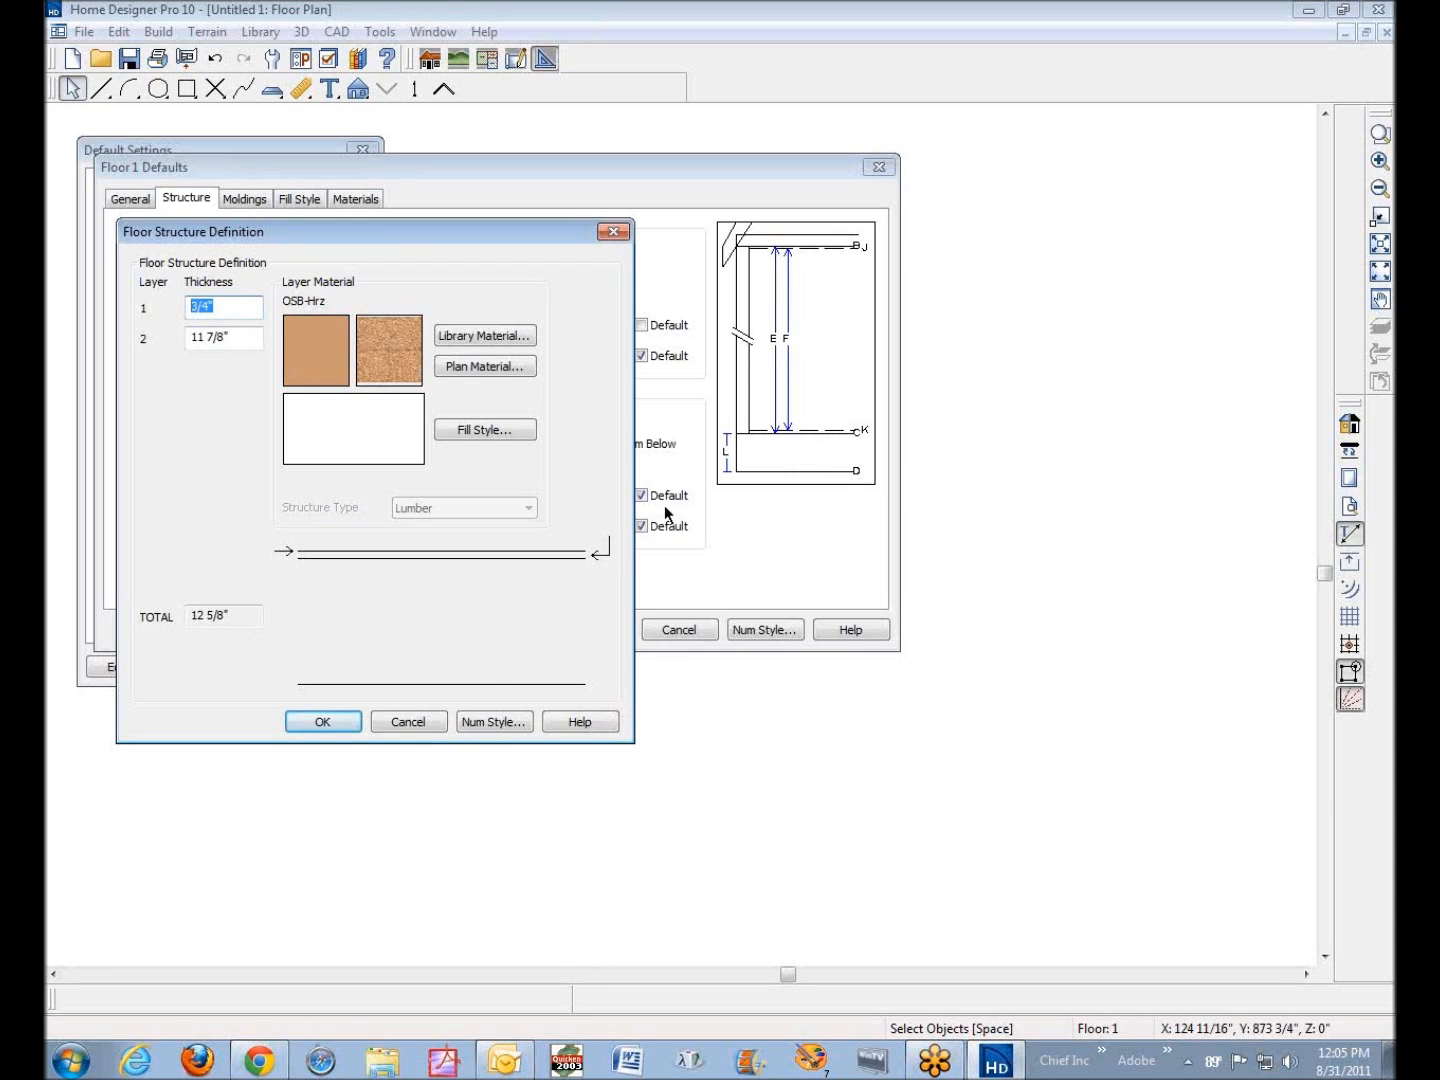
left_click(323, 722)
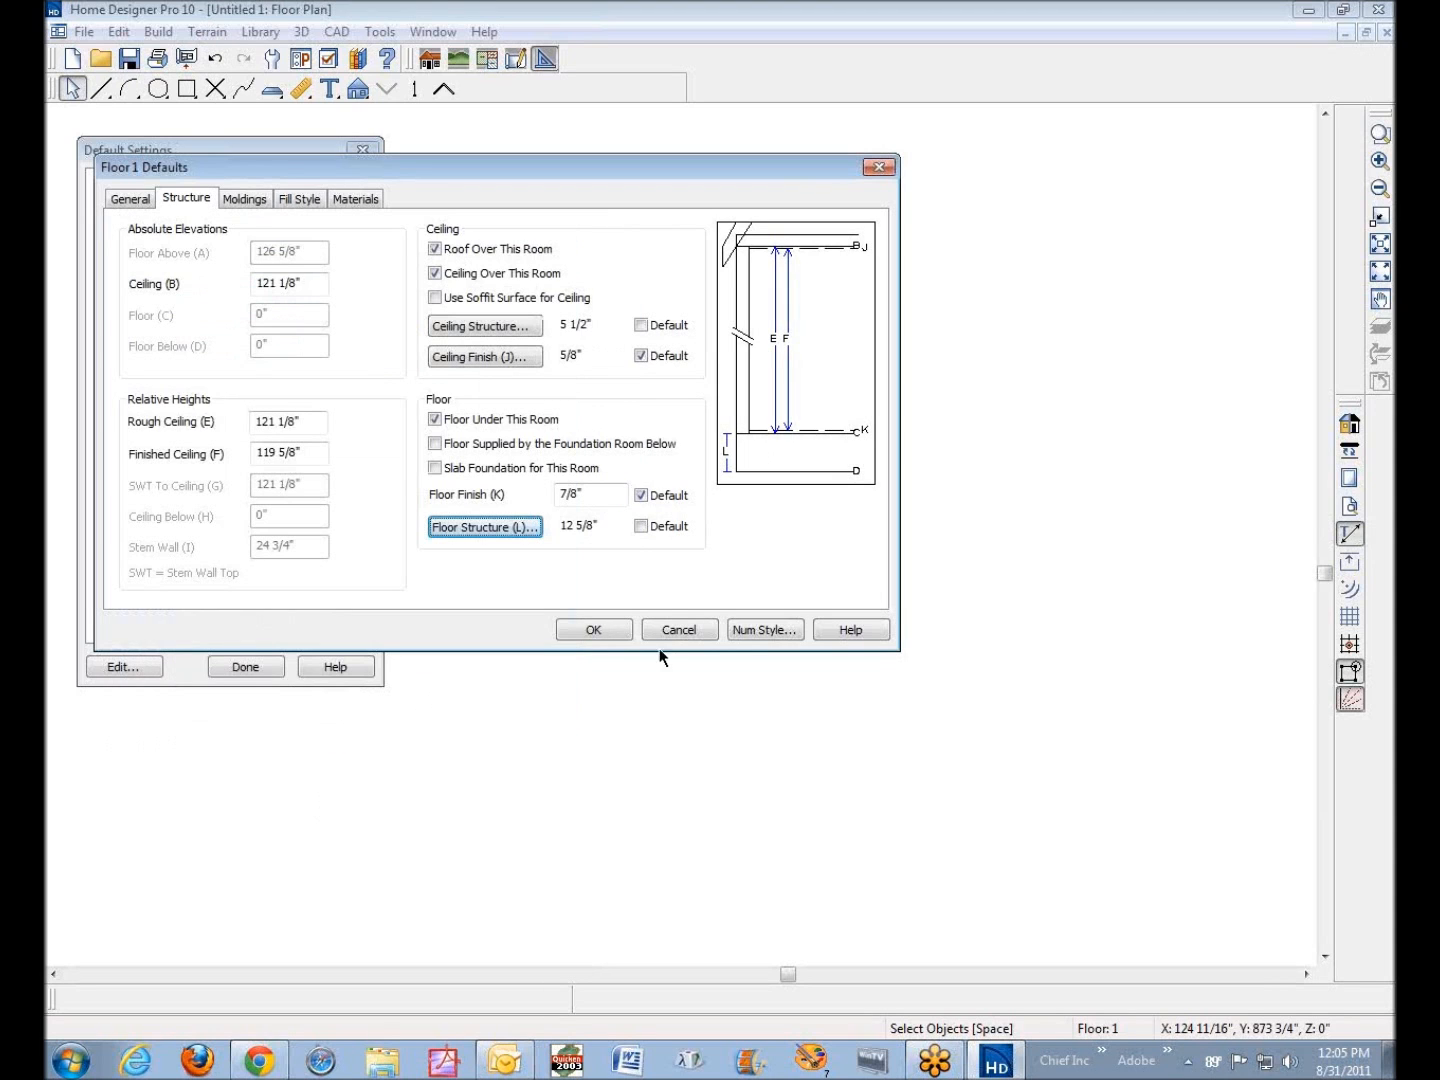
left_click(600, 630)
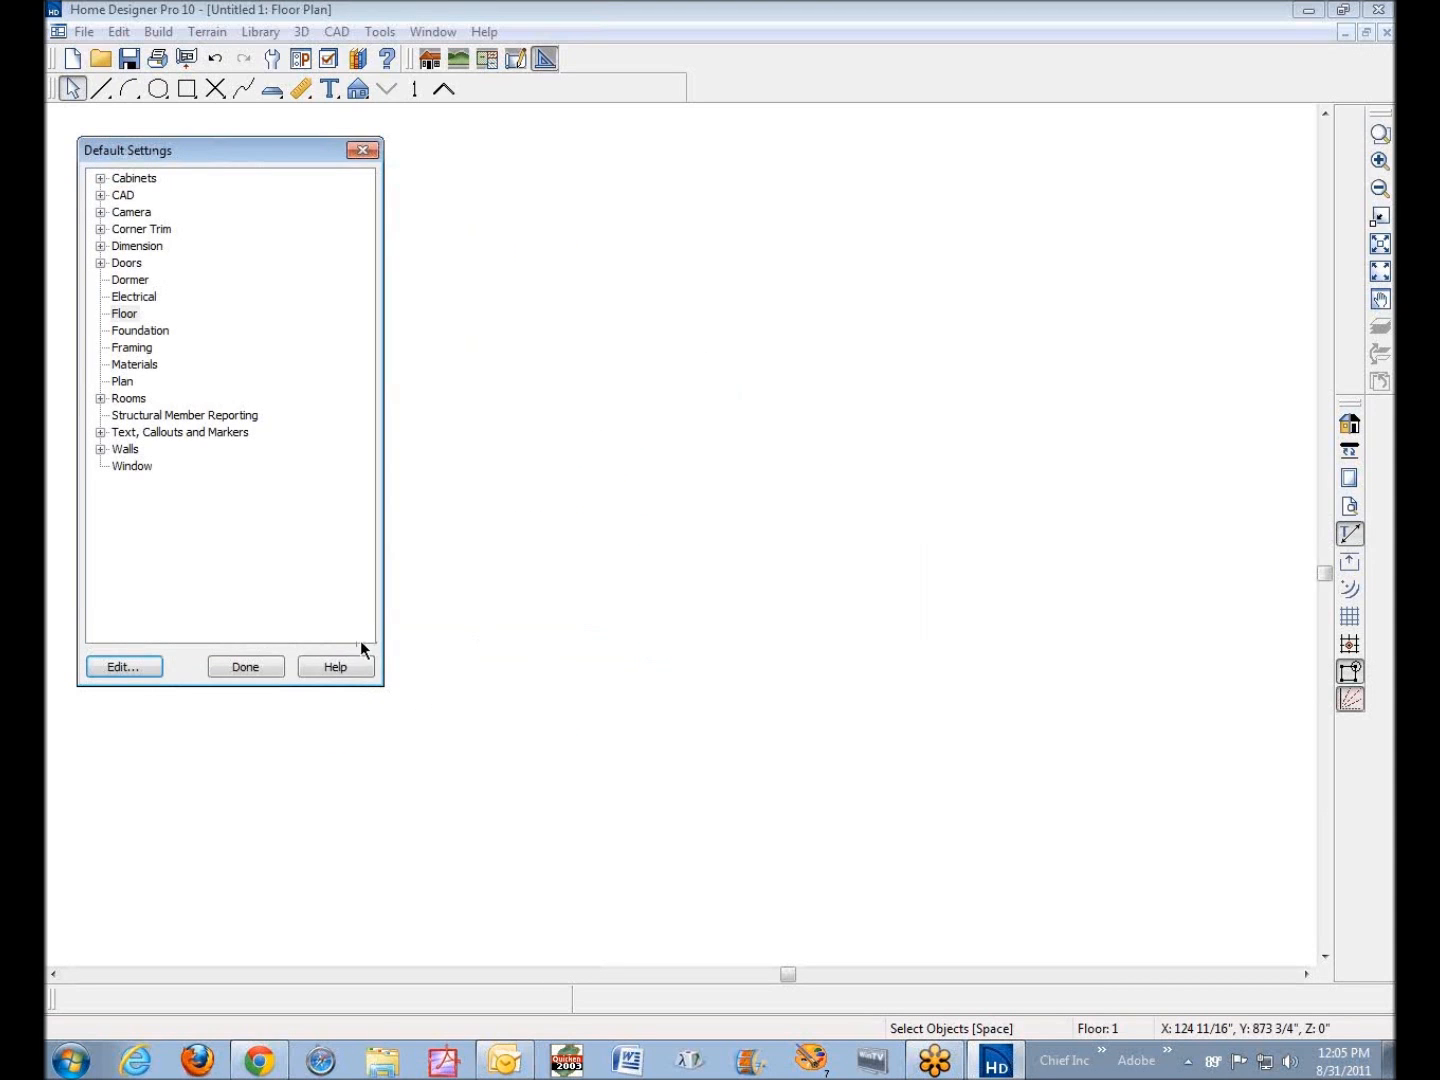
Set the default foundation type to Monolithic Slab, look over the rebar options, and finish the default settings
left_click(140, 331)
left_click(126, 671)
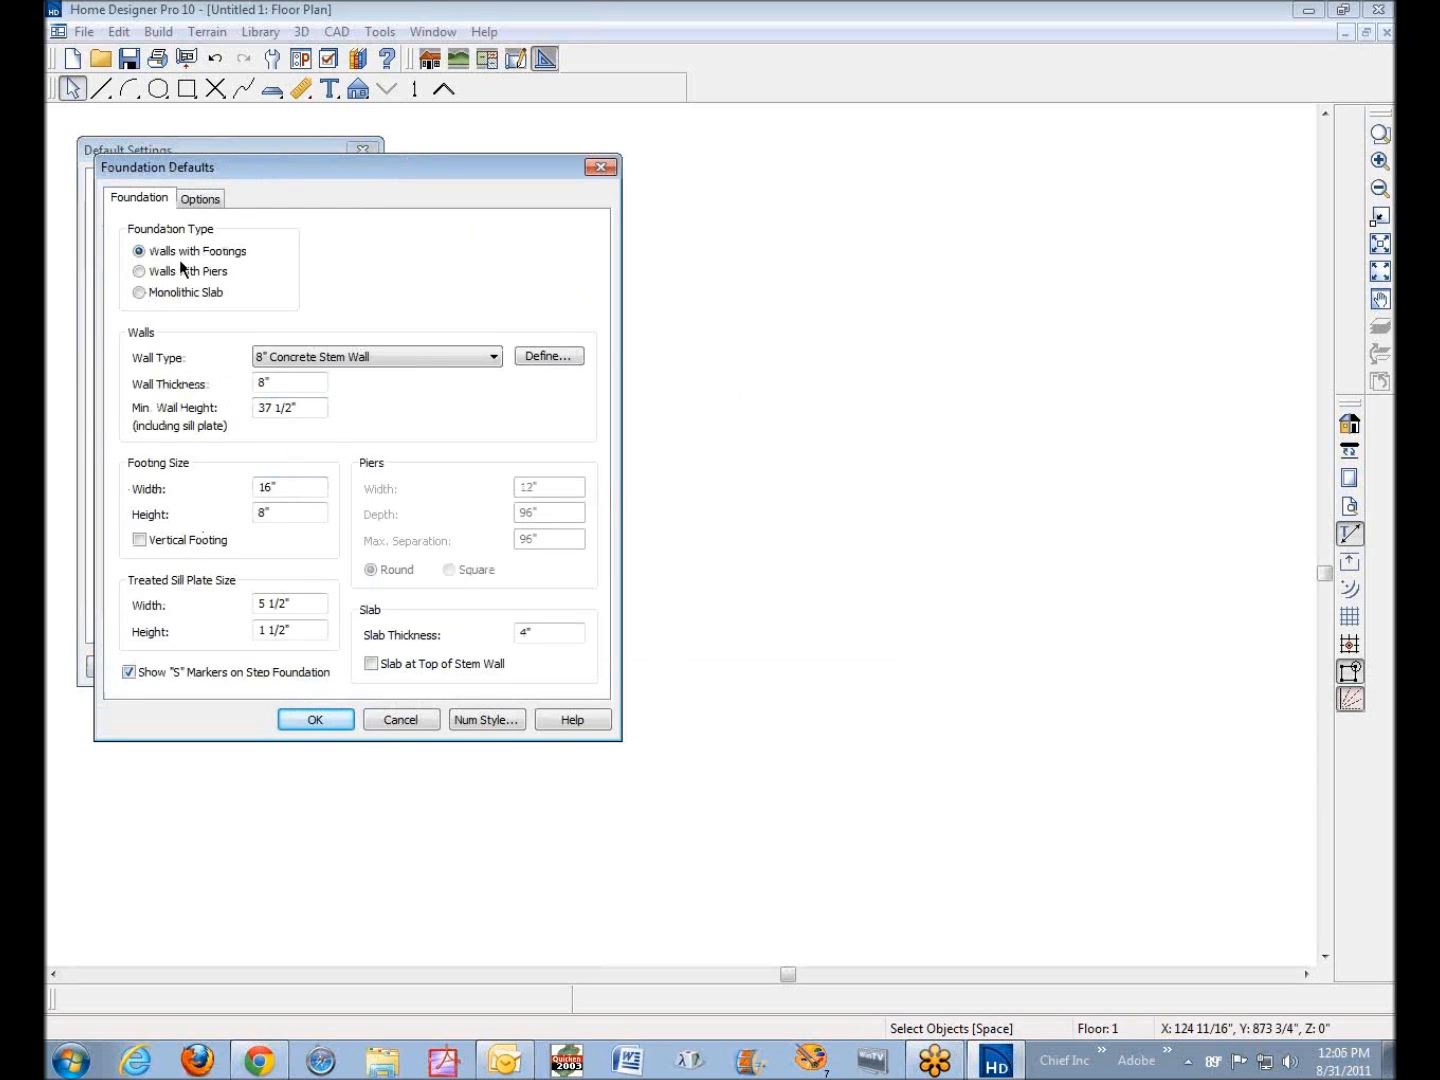
left_click(139, 292)
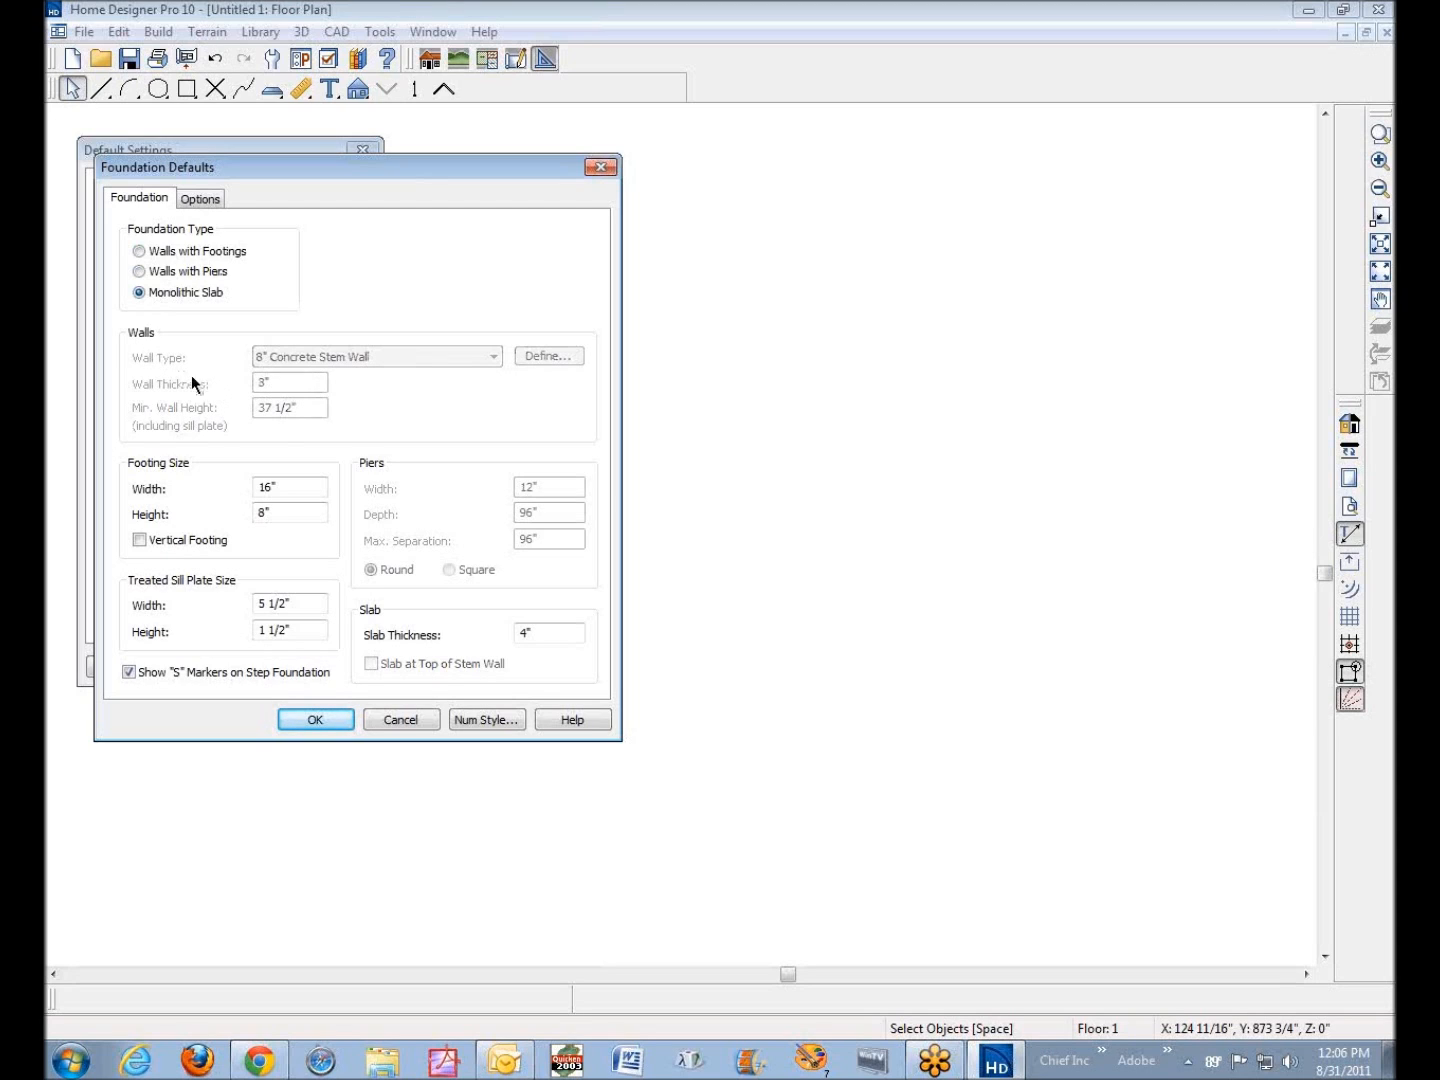
left_click_drag(301, 484, 232, 491)
left_click(205, 200)
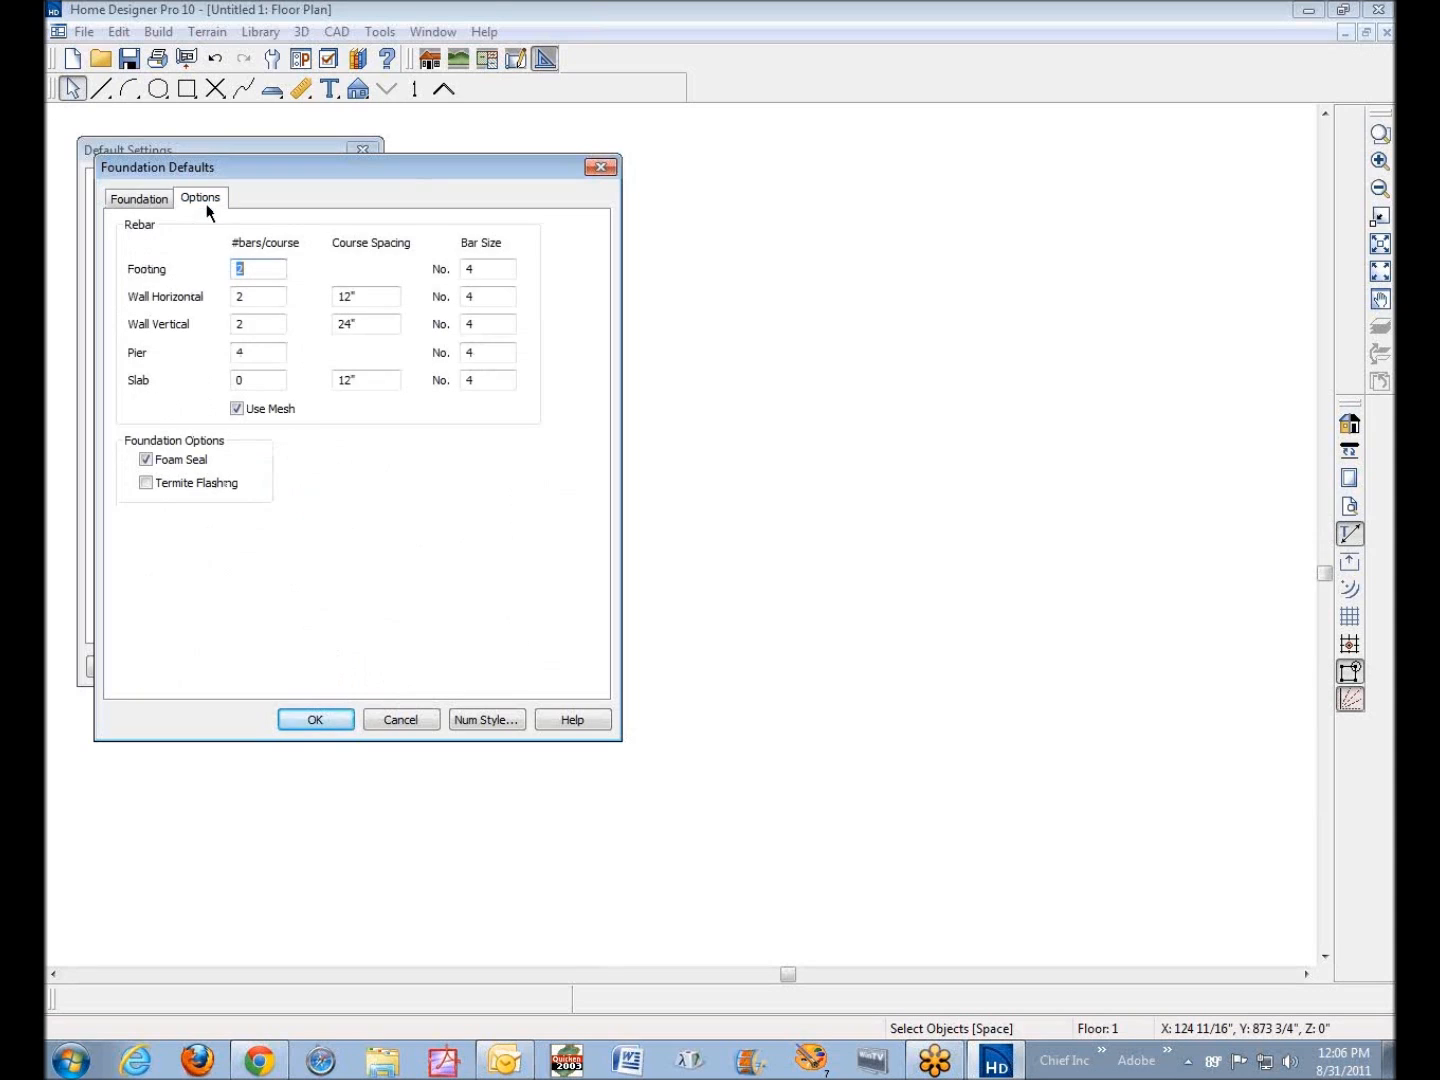
left_click(319, 715)
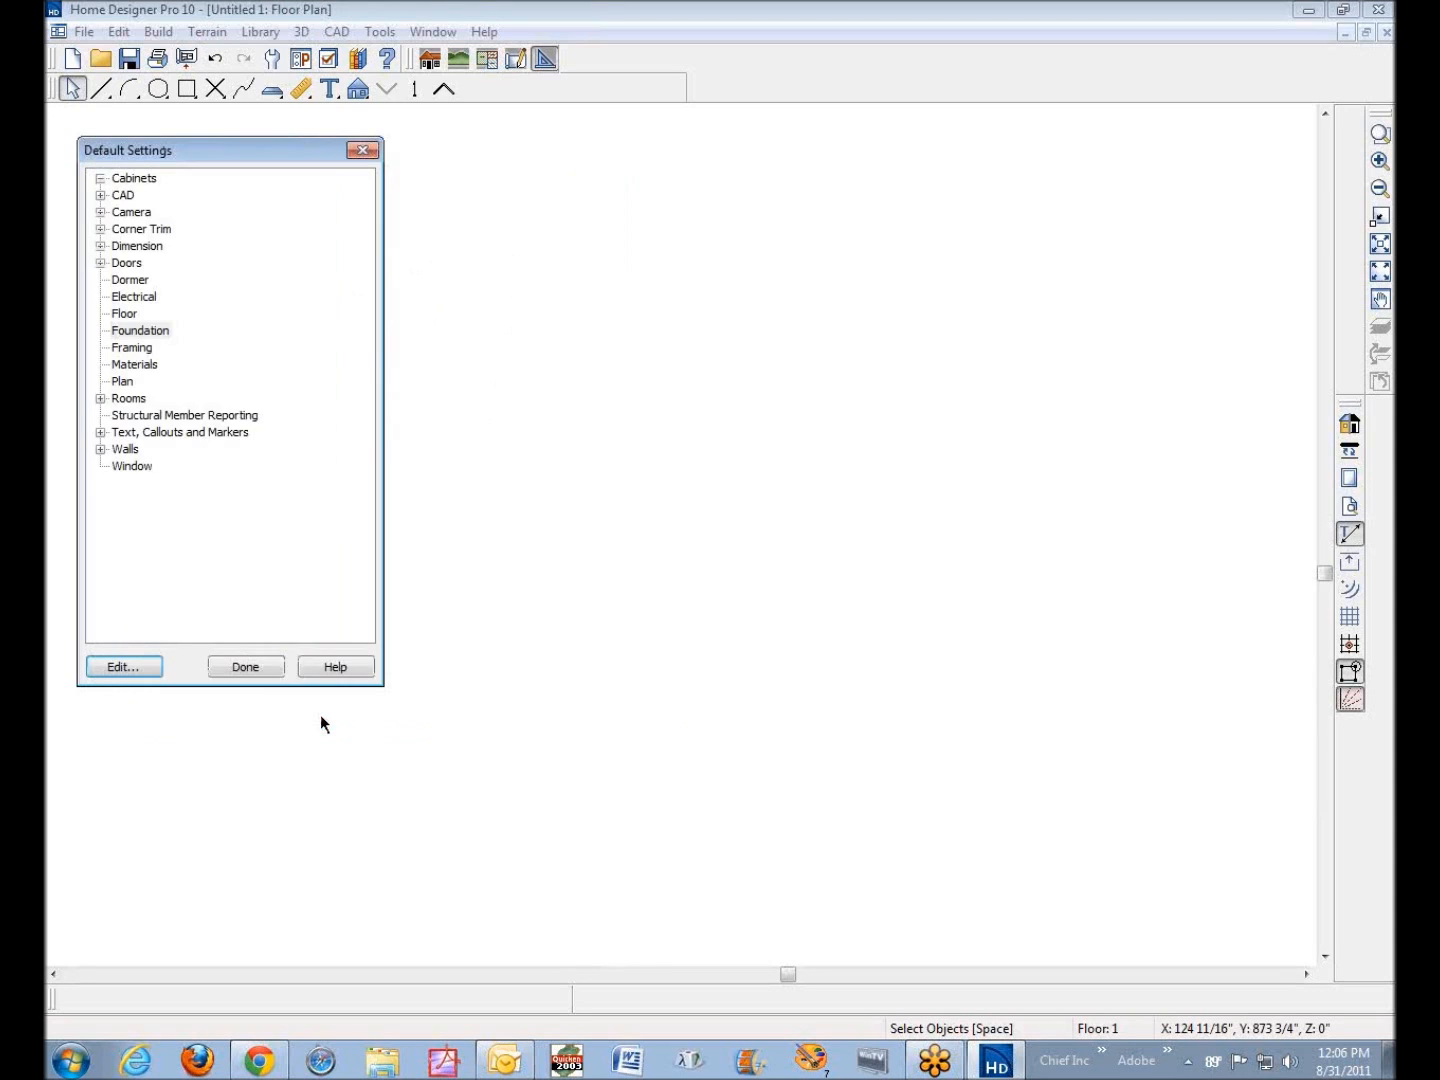
left_click(264, 668)
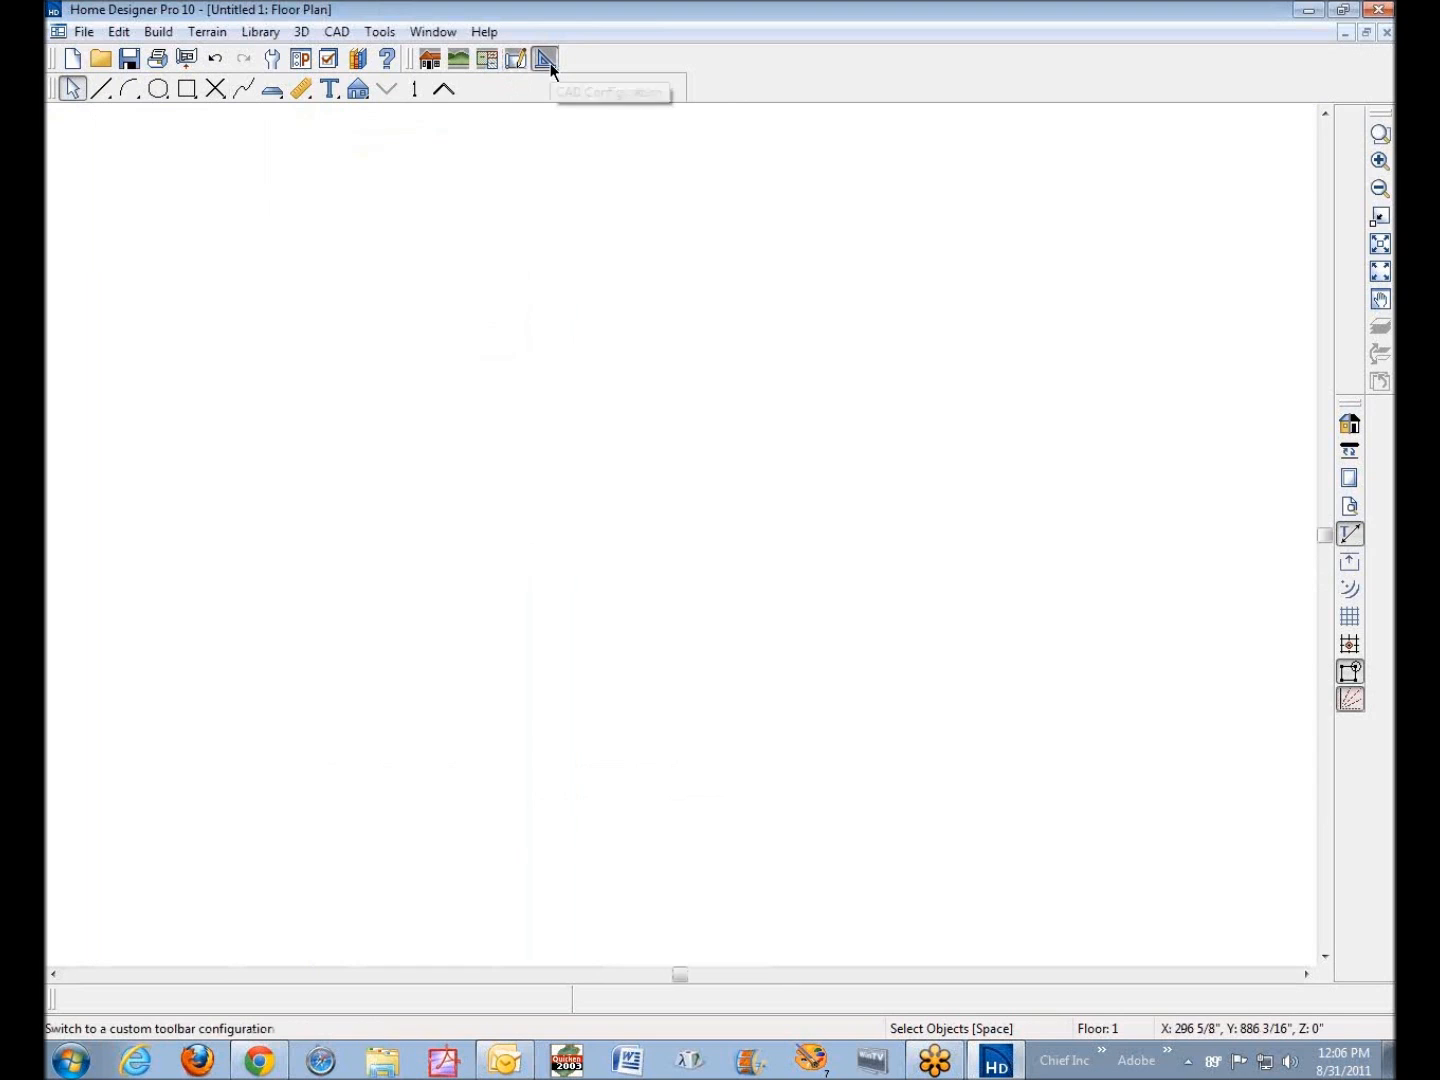
Draw a closed rectangular room with straight exterior walls in the empty floor plan
left_click(432, 59)
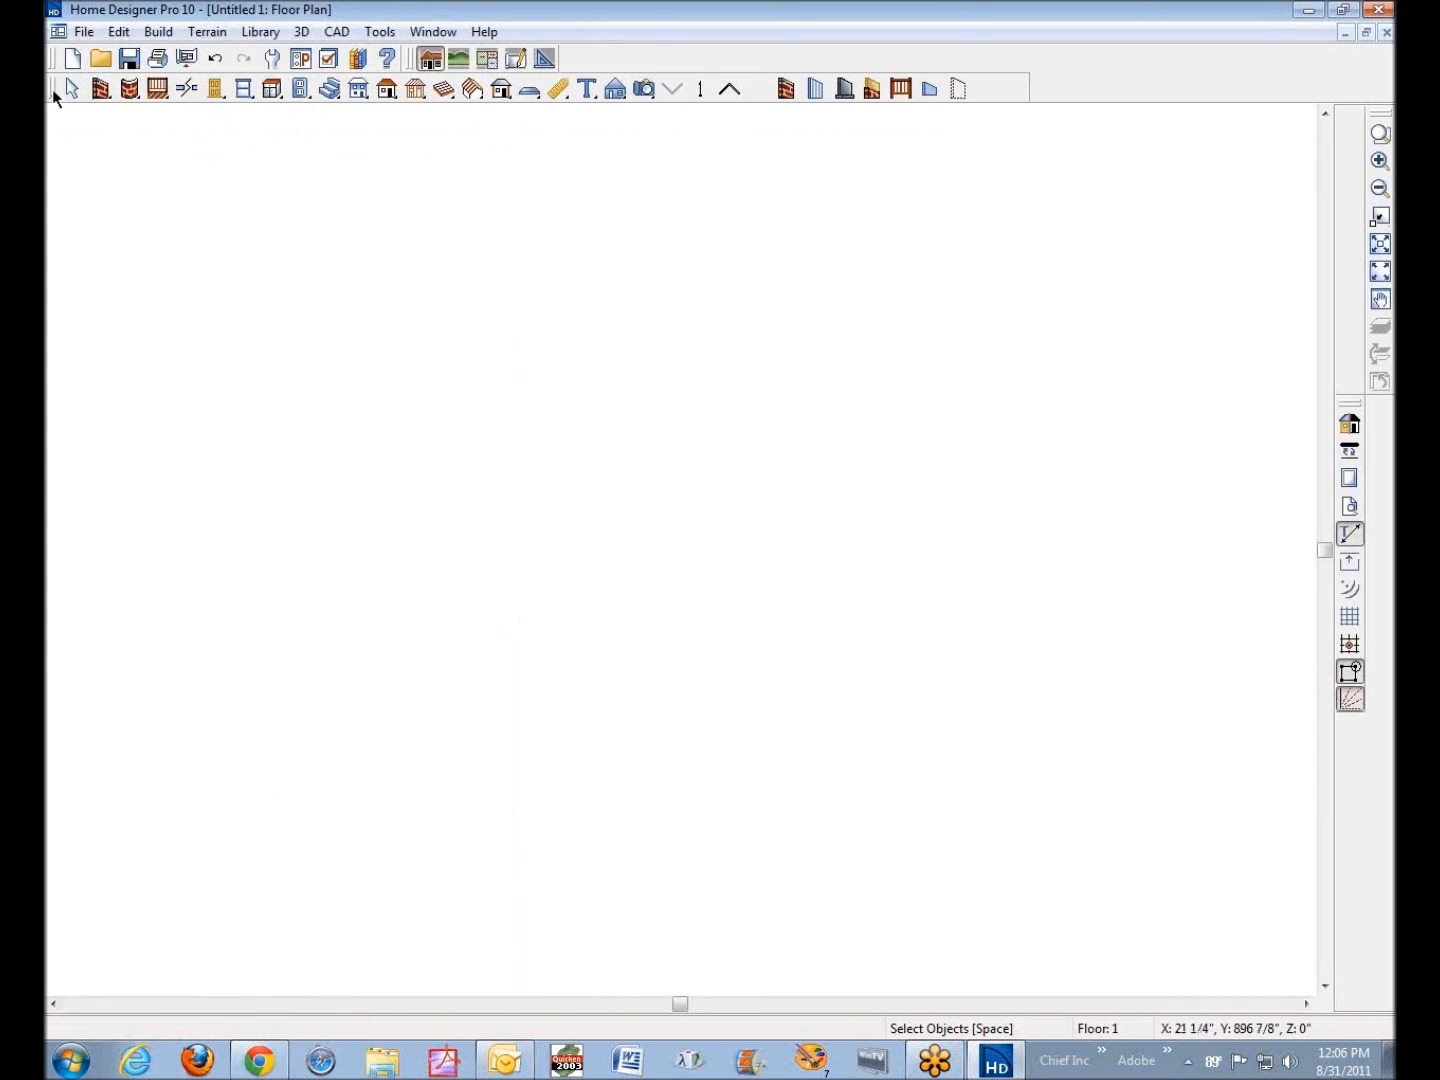
left_click(99, 89)
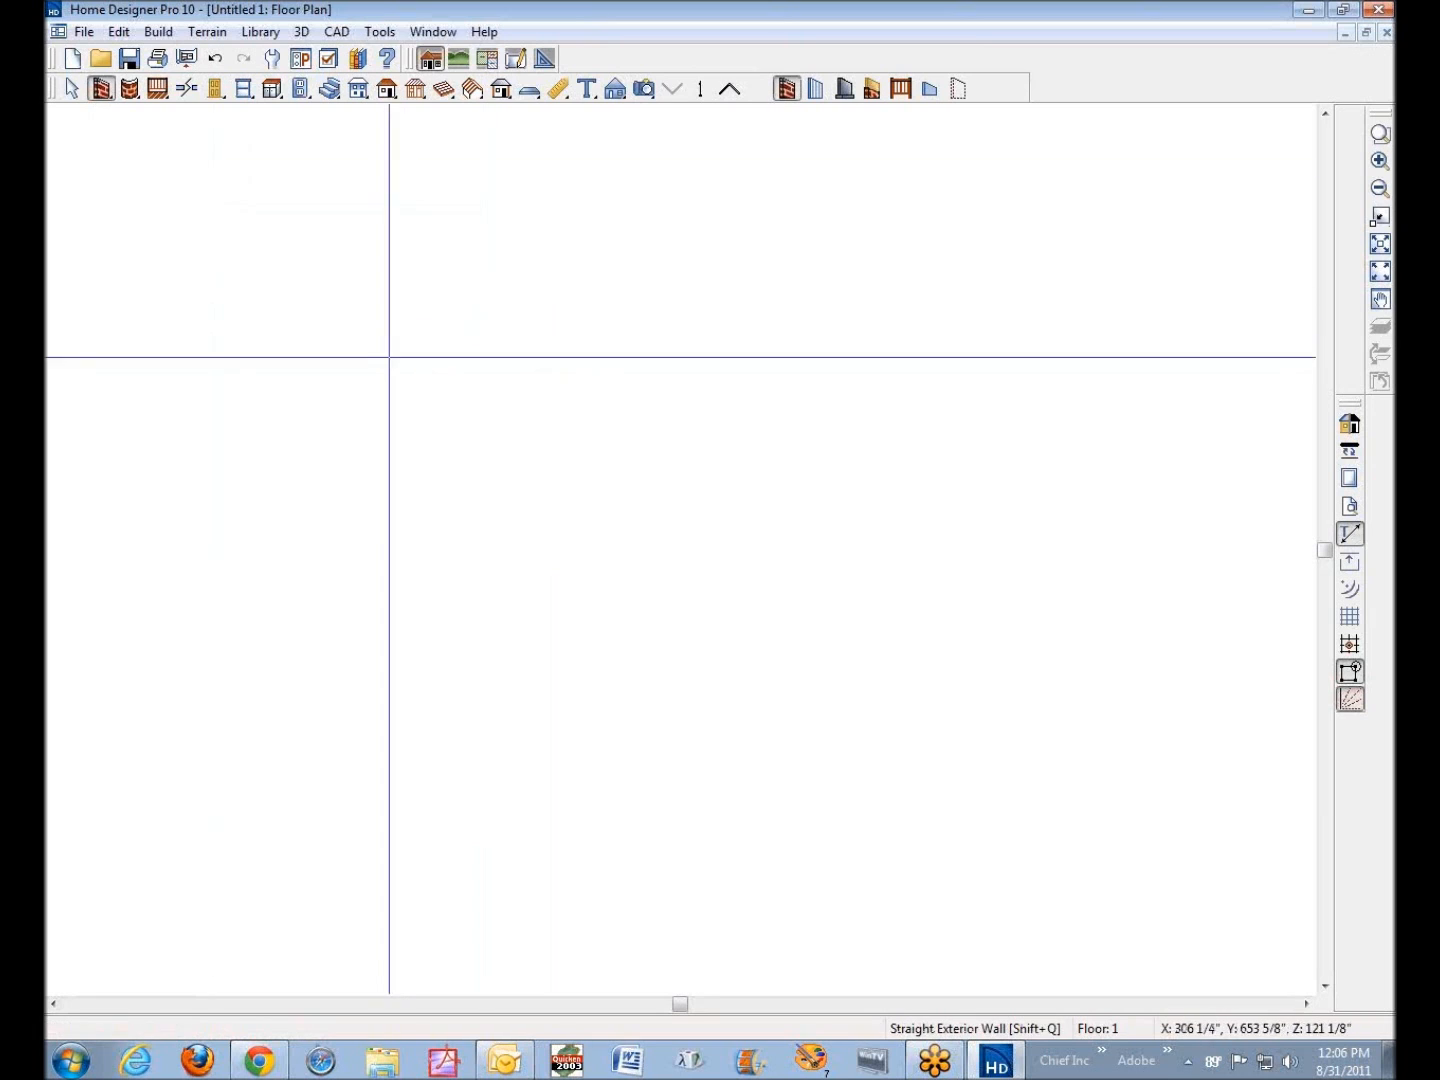
mouse_move(399, 352)
left_mouse_down()
mouse_move(599, 320)
mouse_move(665, 351)
mouse_move(644, 485)
mouse_move(652, 585)
mouse_move(397, 589)
mouse_move(405, 366)
left_mouse_up()
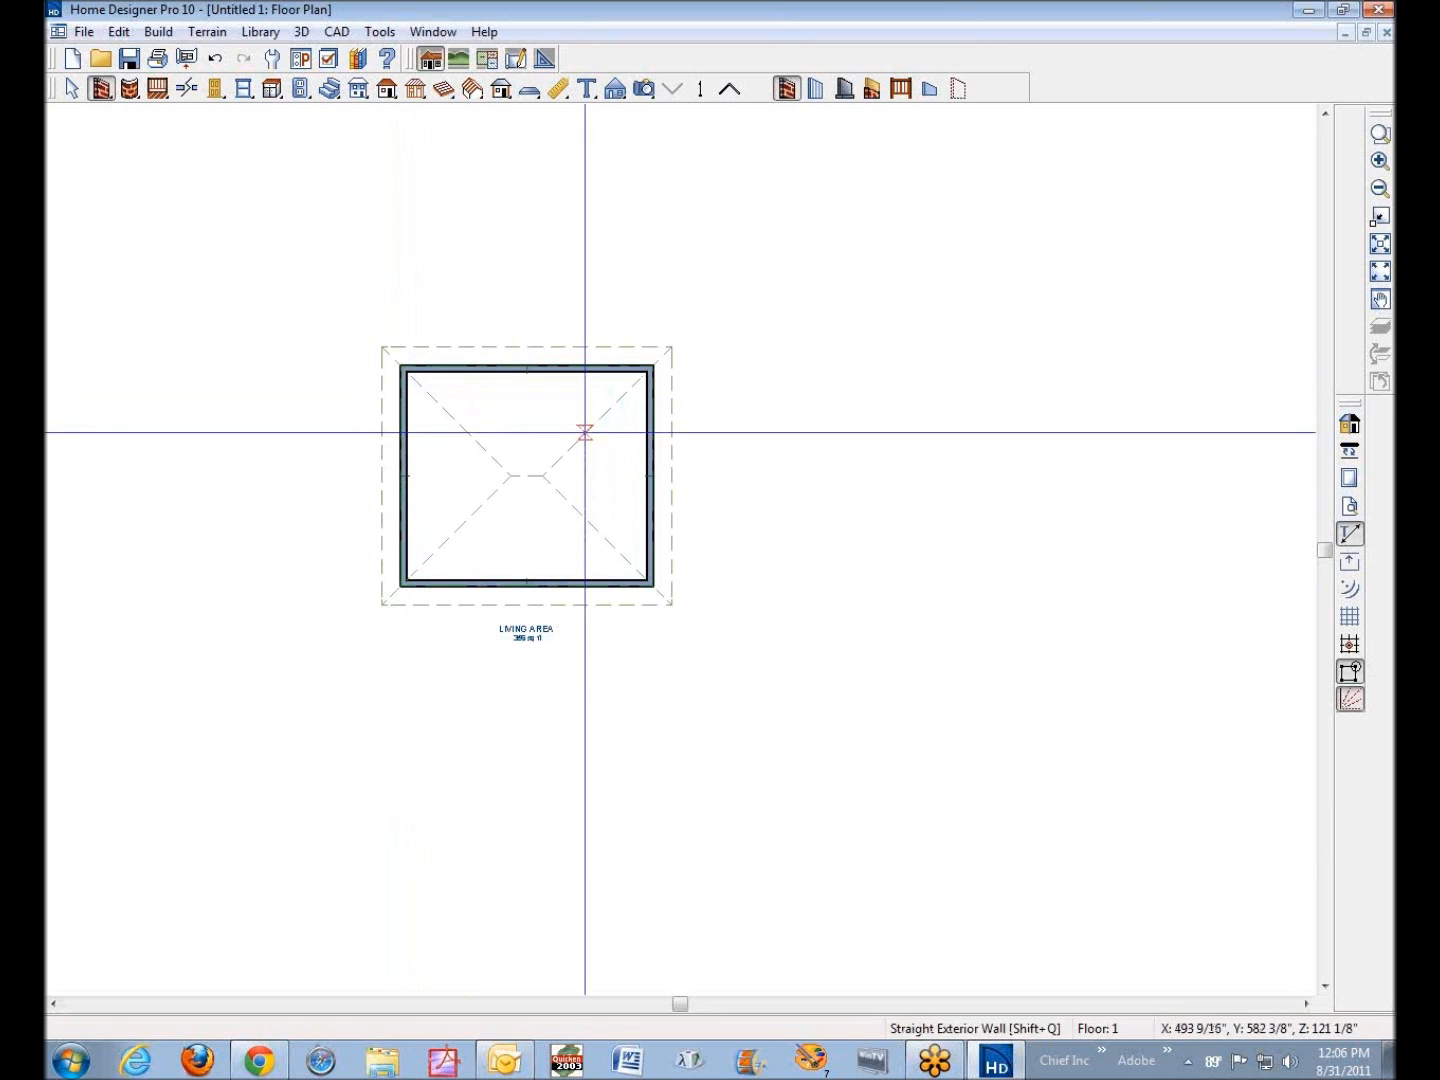
Inspect the structure specification of the new room without changing it
right_click(544, 419)
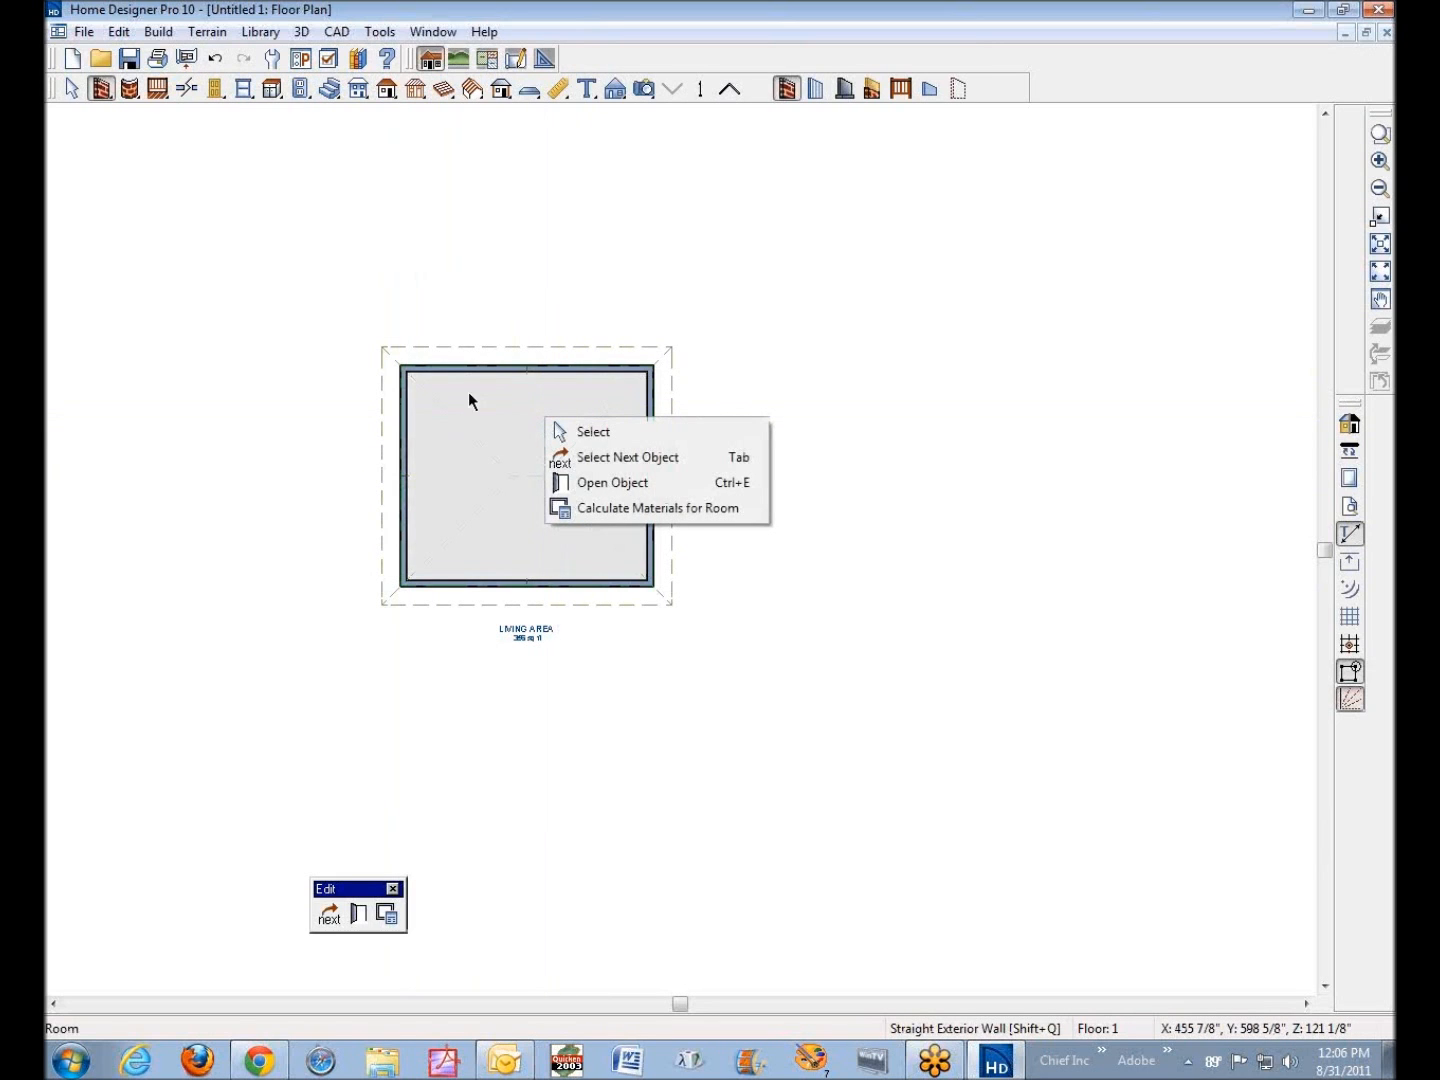
left_click(670, 487)
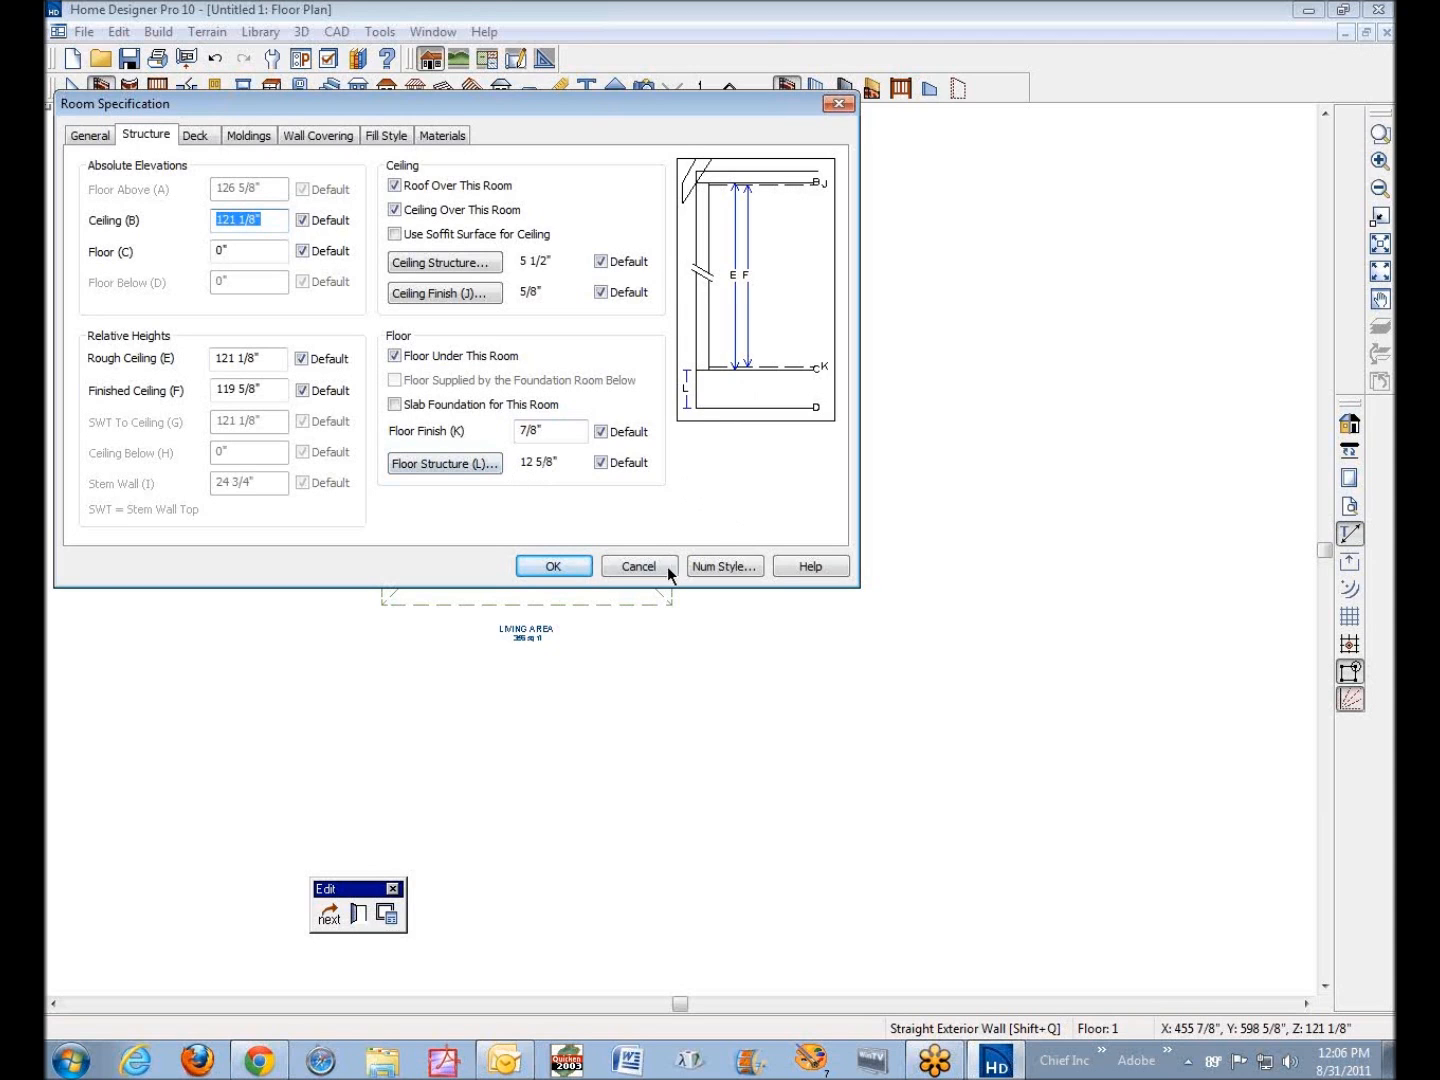
left_click(641, 566)
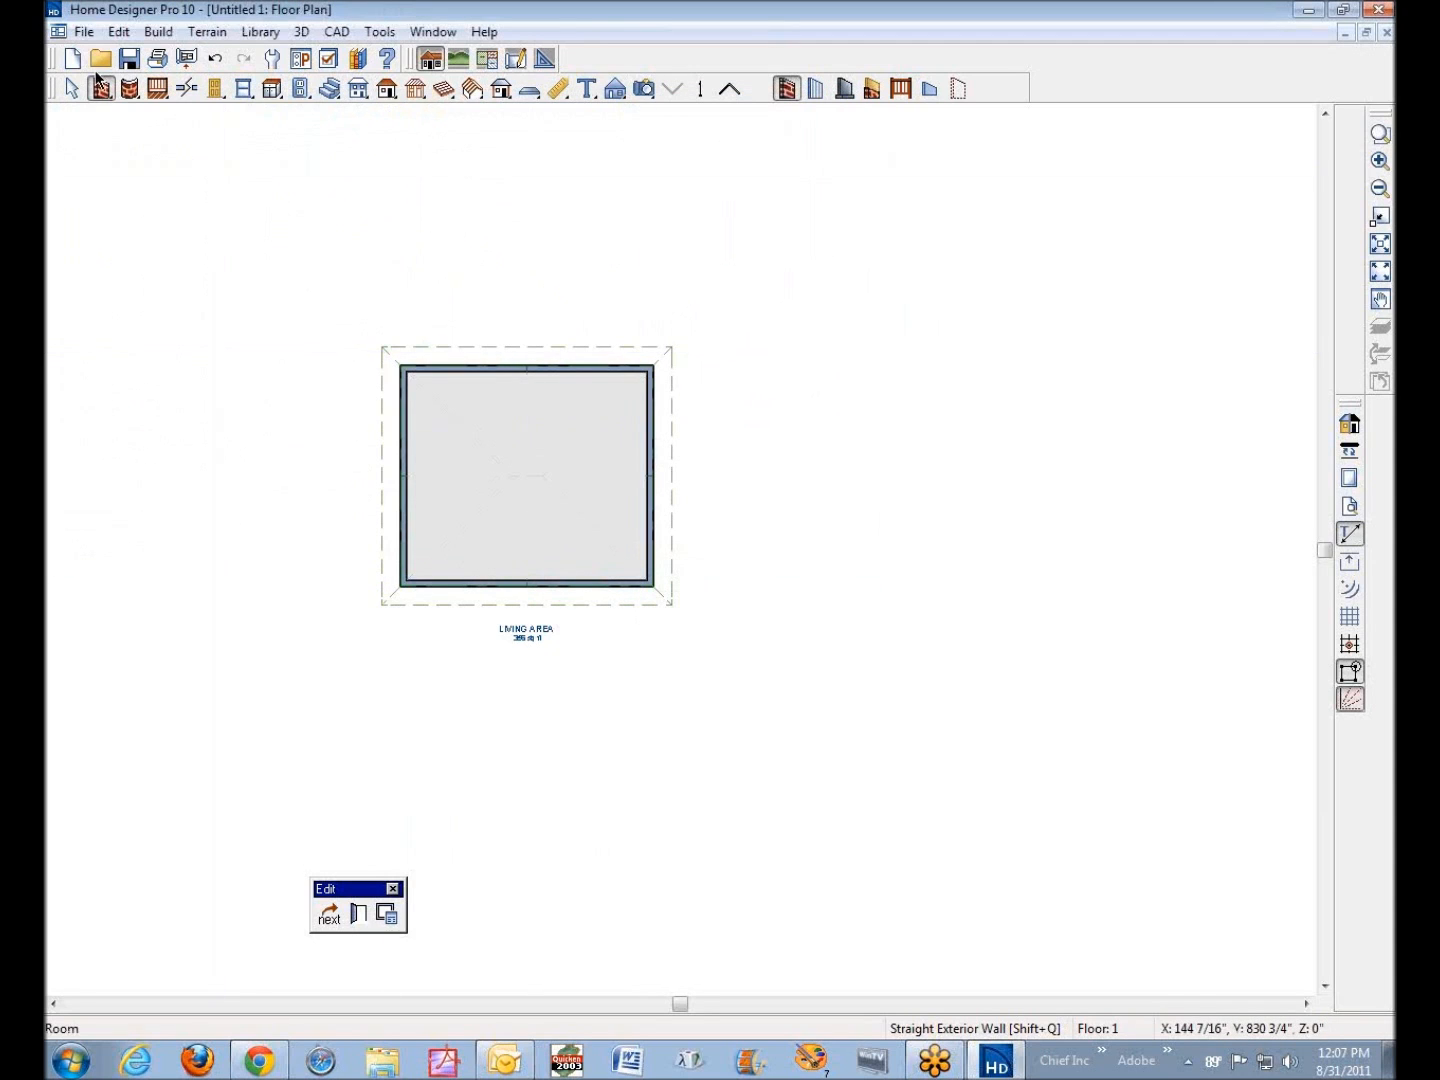
In the framing defaults, set the joist width of the subfloor for Floor 2 to 1 1/2"
left_click(119, 32)
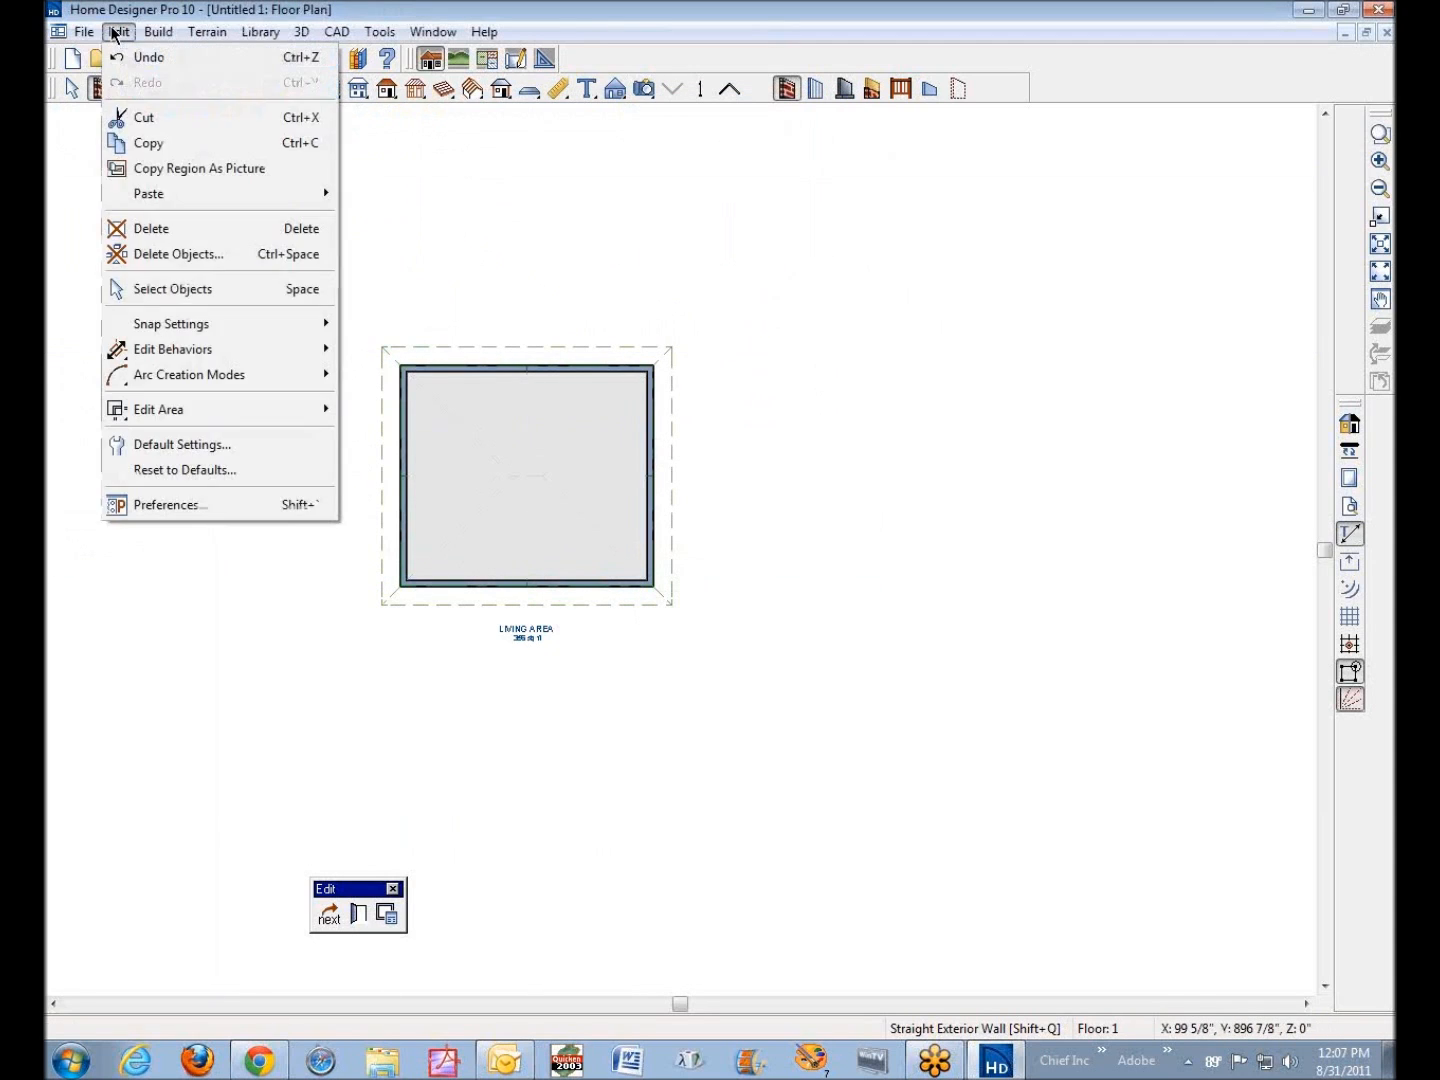
left_click(228, 452)
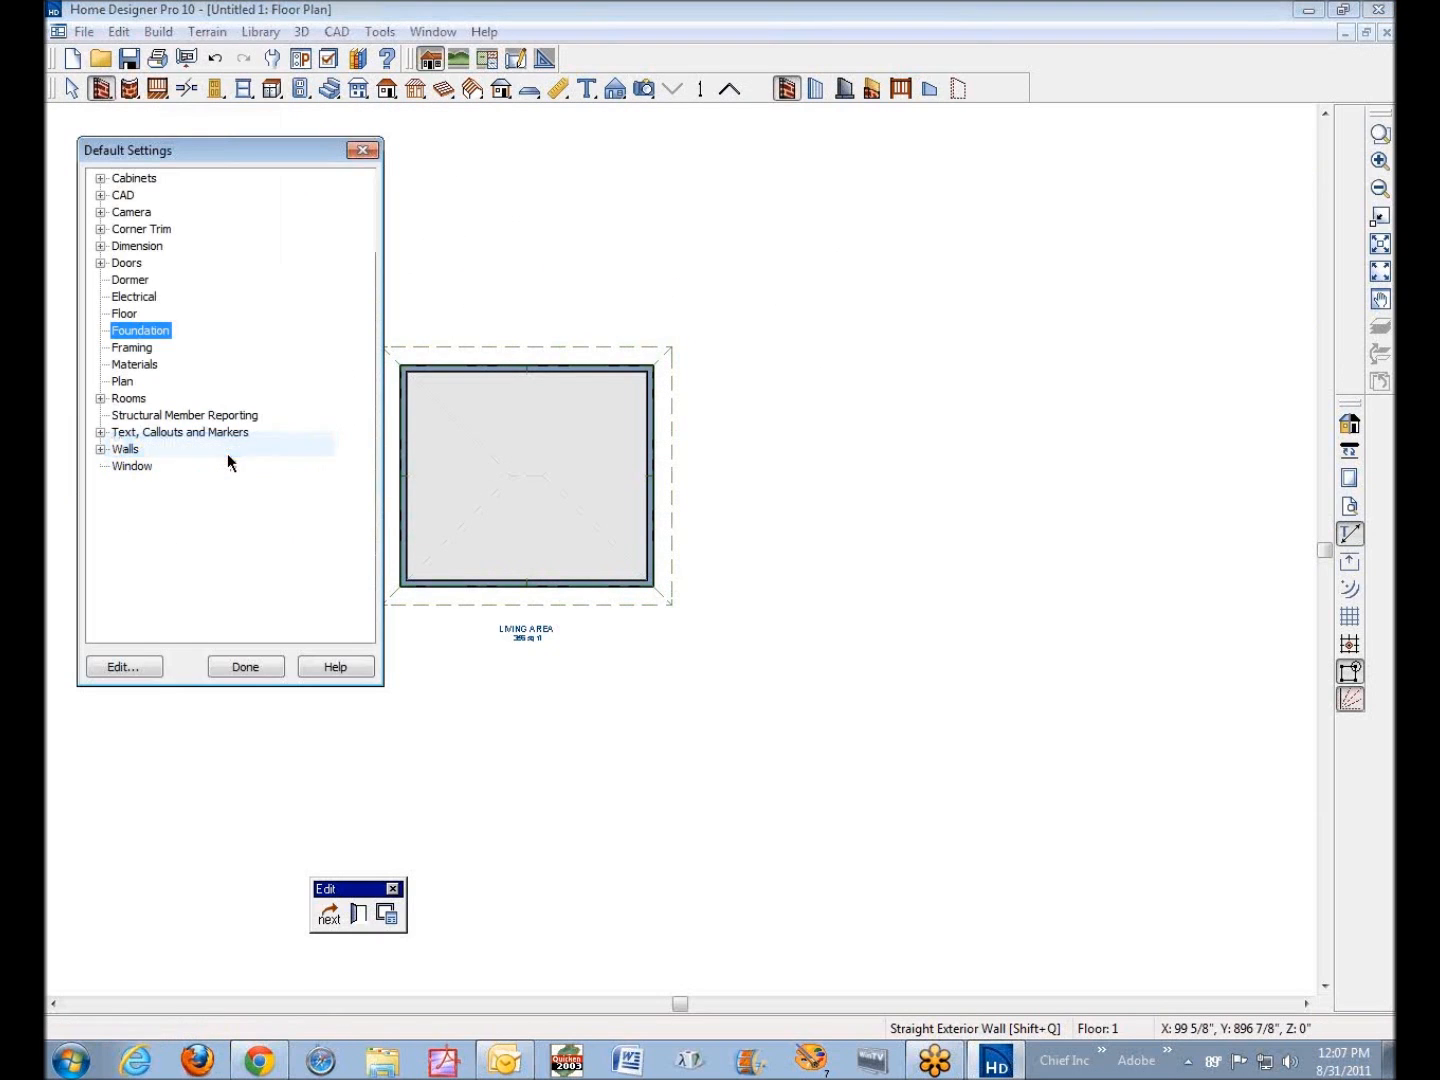
left_click(132, 382)
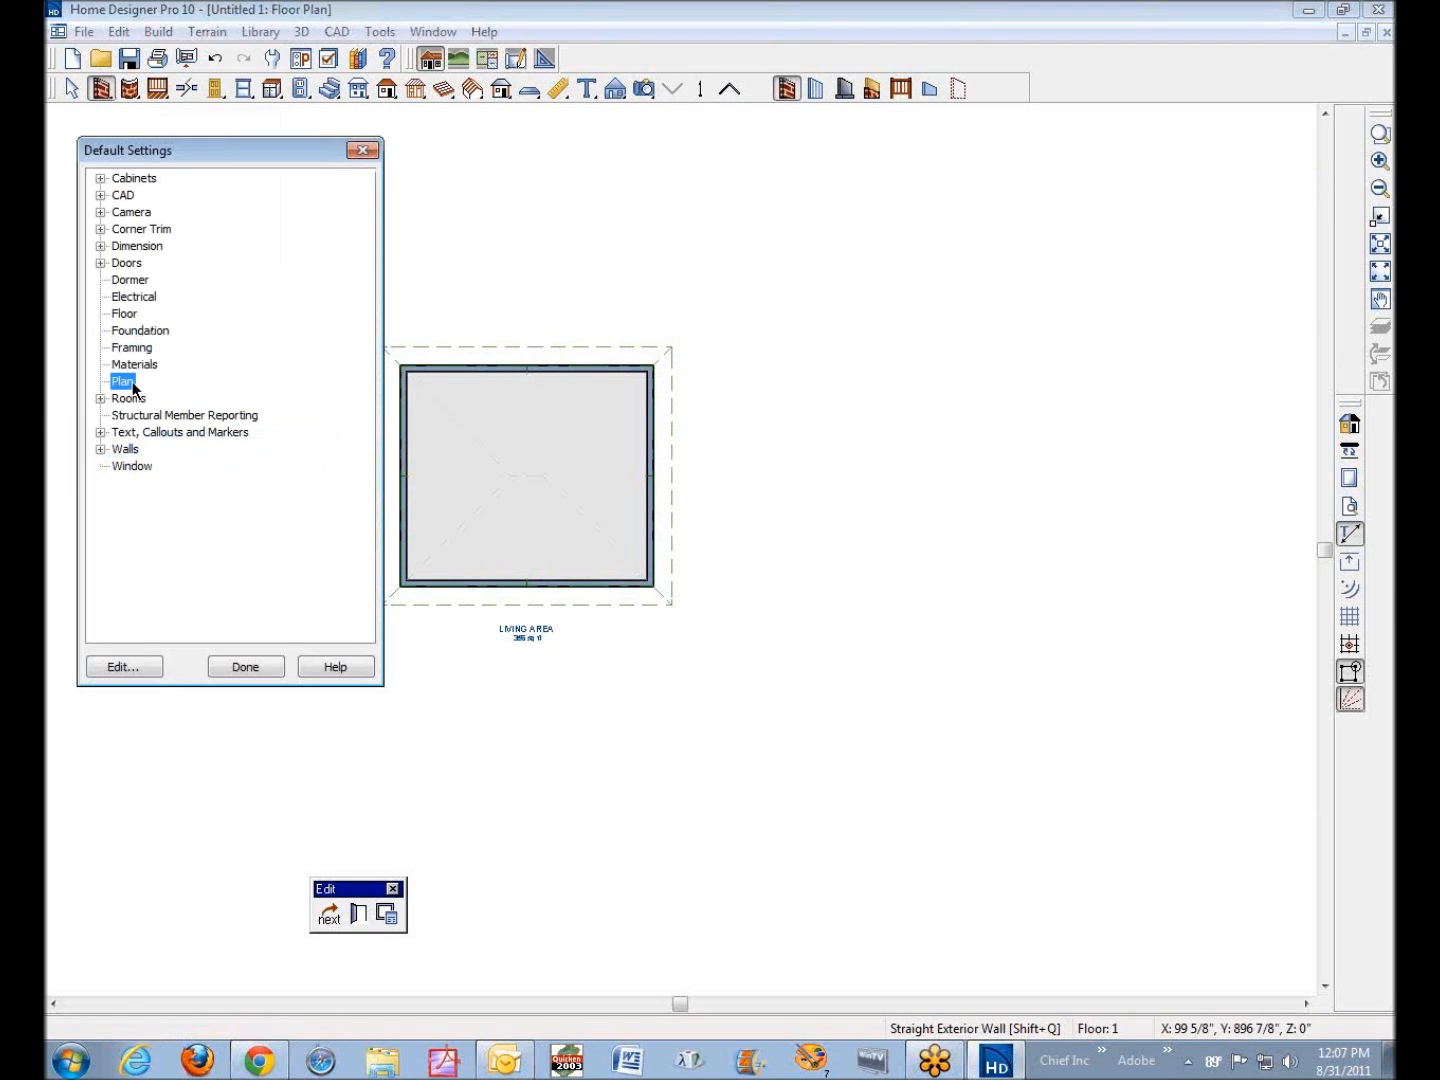
left_click(133, 348)
left_click(124, 667)
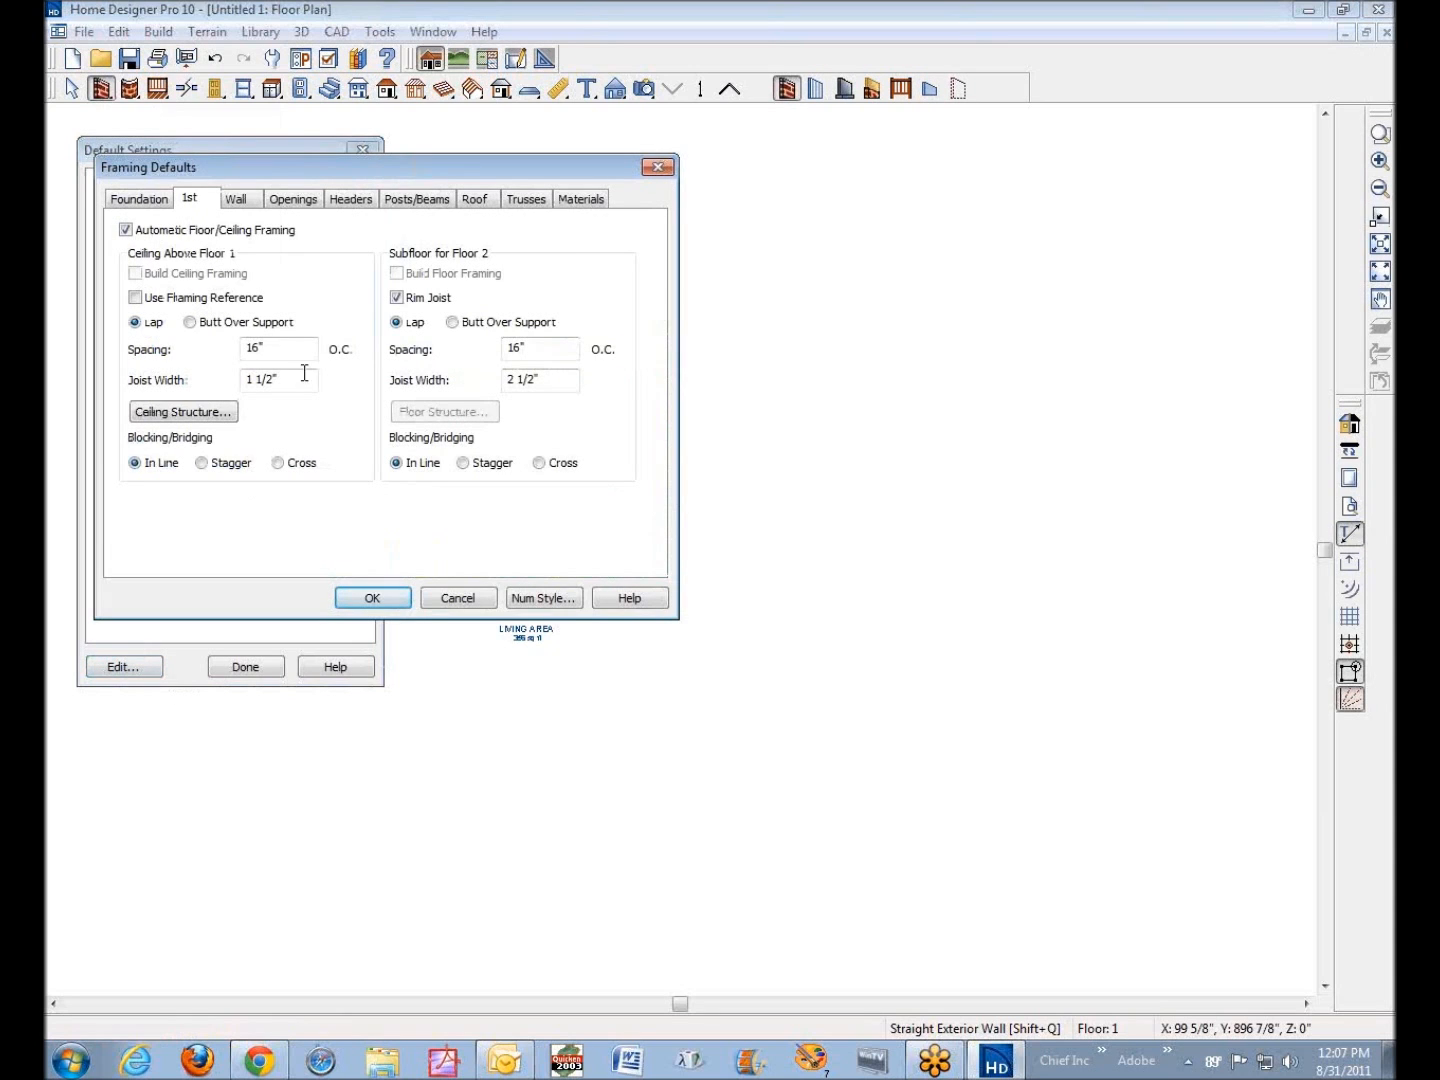
left_click(138, 198)
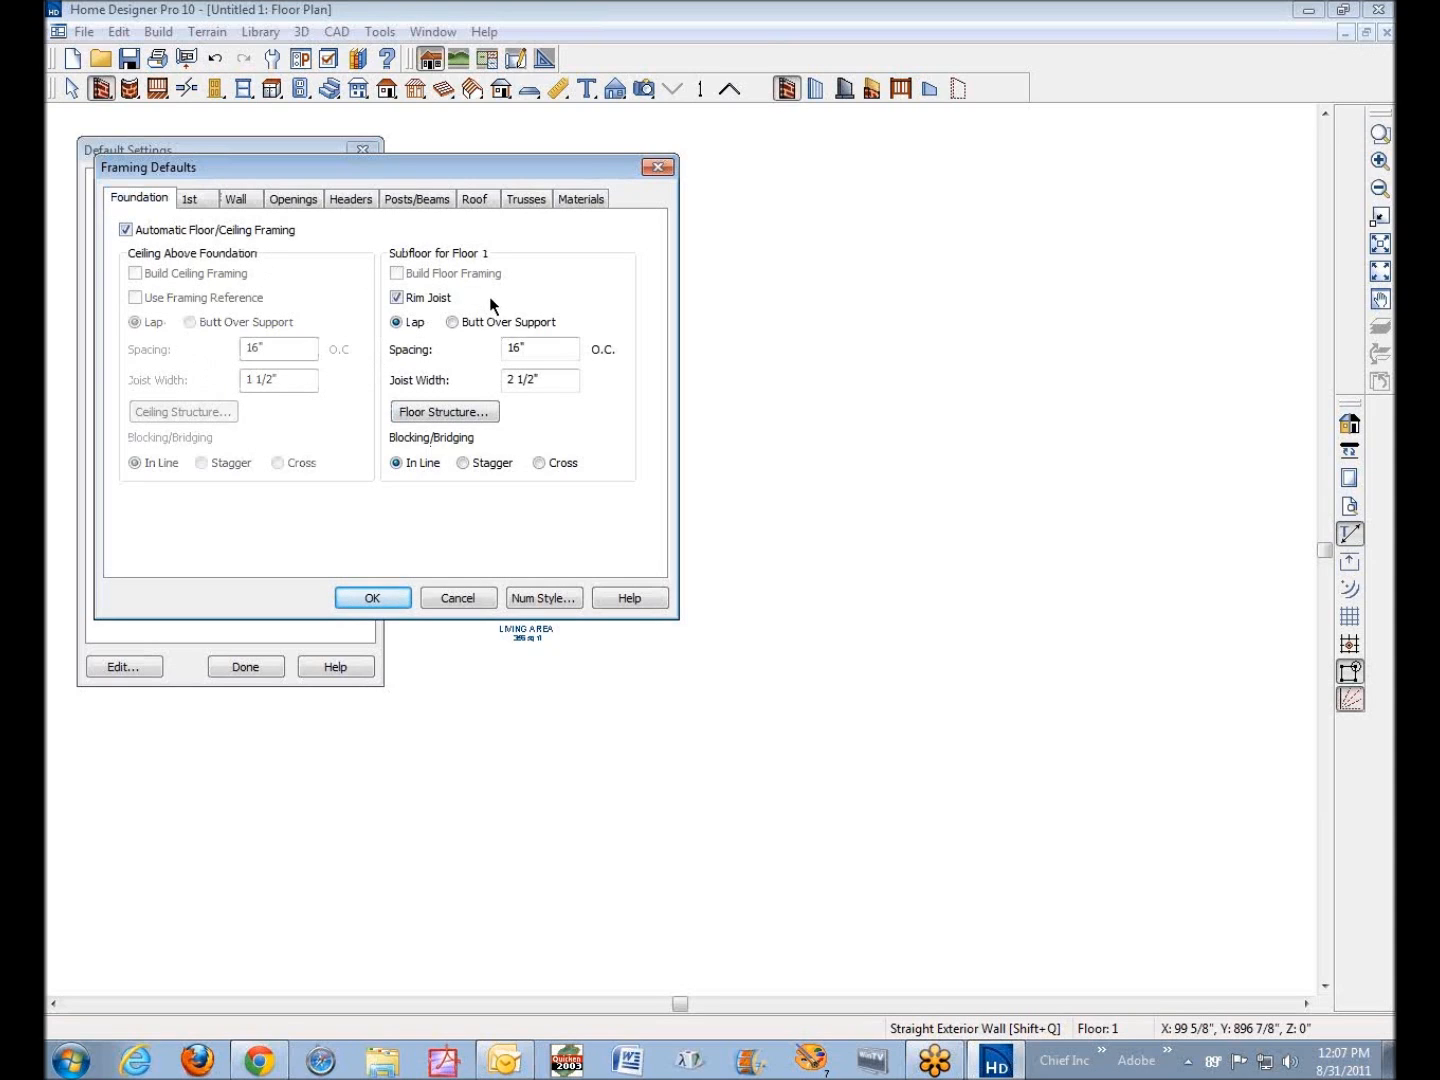
left_click(187, 203)
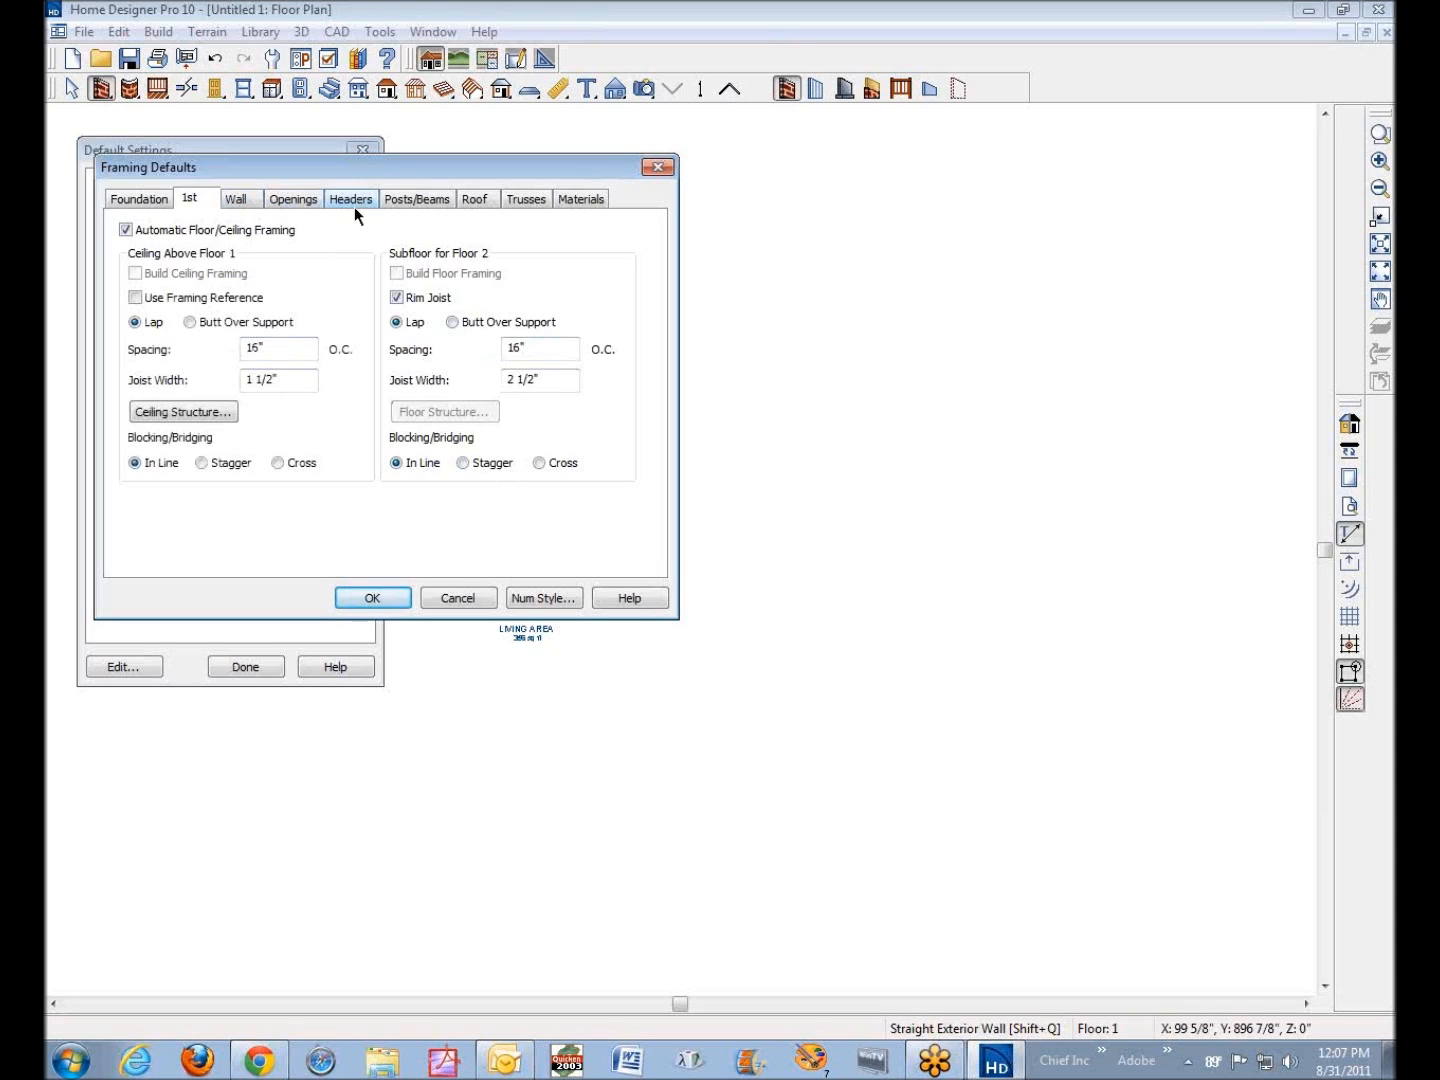
double_click(512, 380)
type("1")
Examine the ceiling structure above Floor 1 and the joist spacing and width of the Floor 2 subfloor
left_click(173, 412)
left_click_drag(203, 305, 181, 308)
left_click(197, 306)
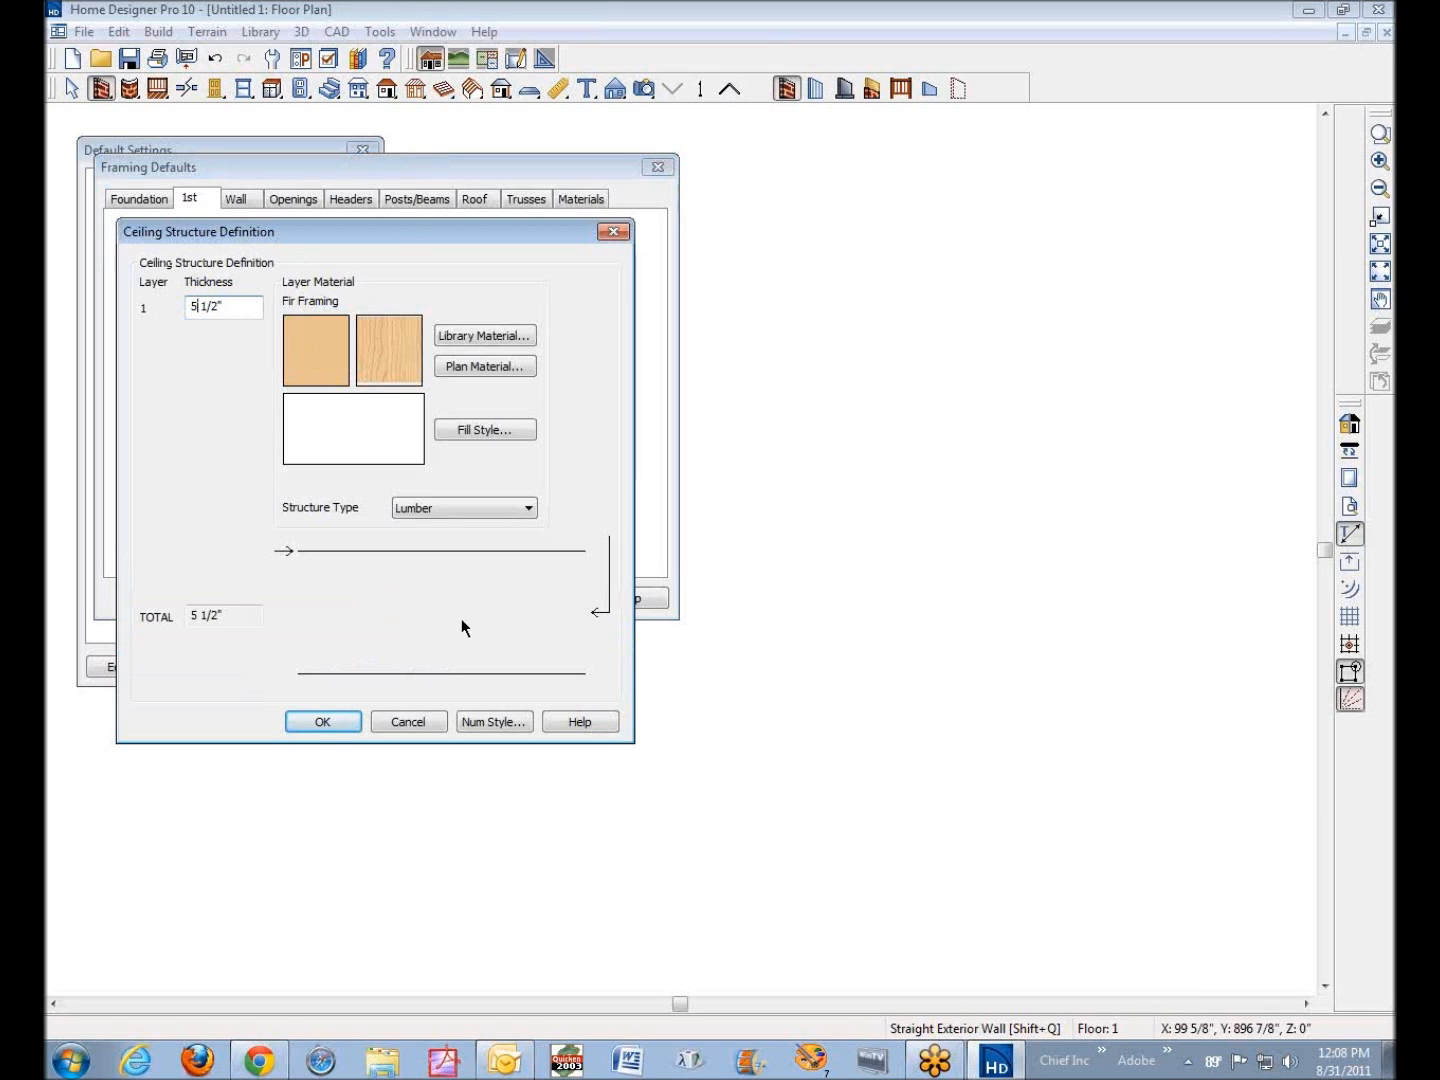
left_click(409, 723)
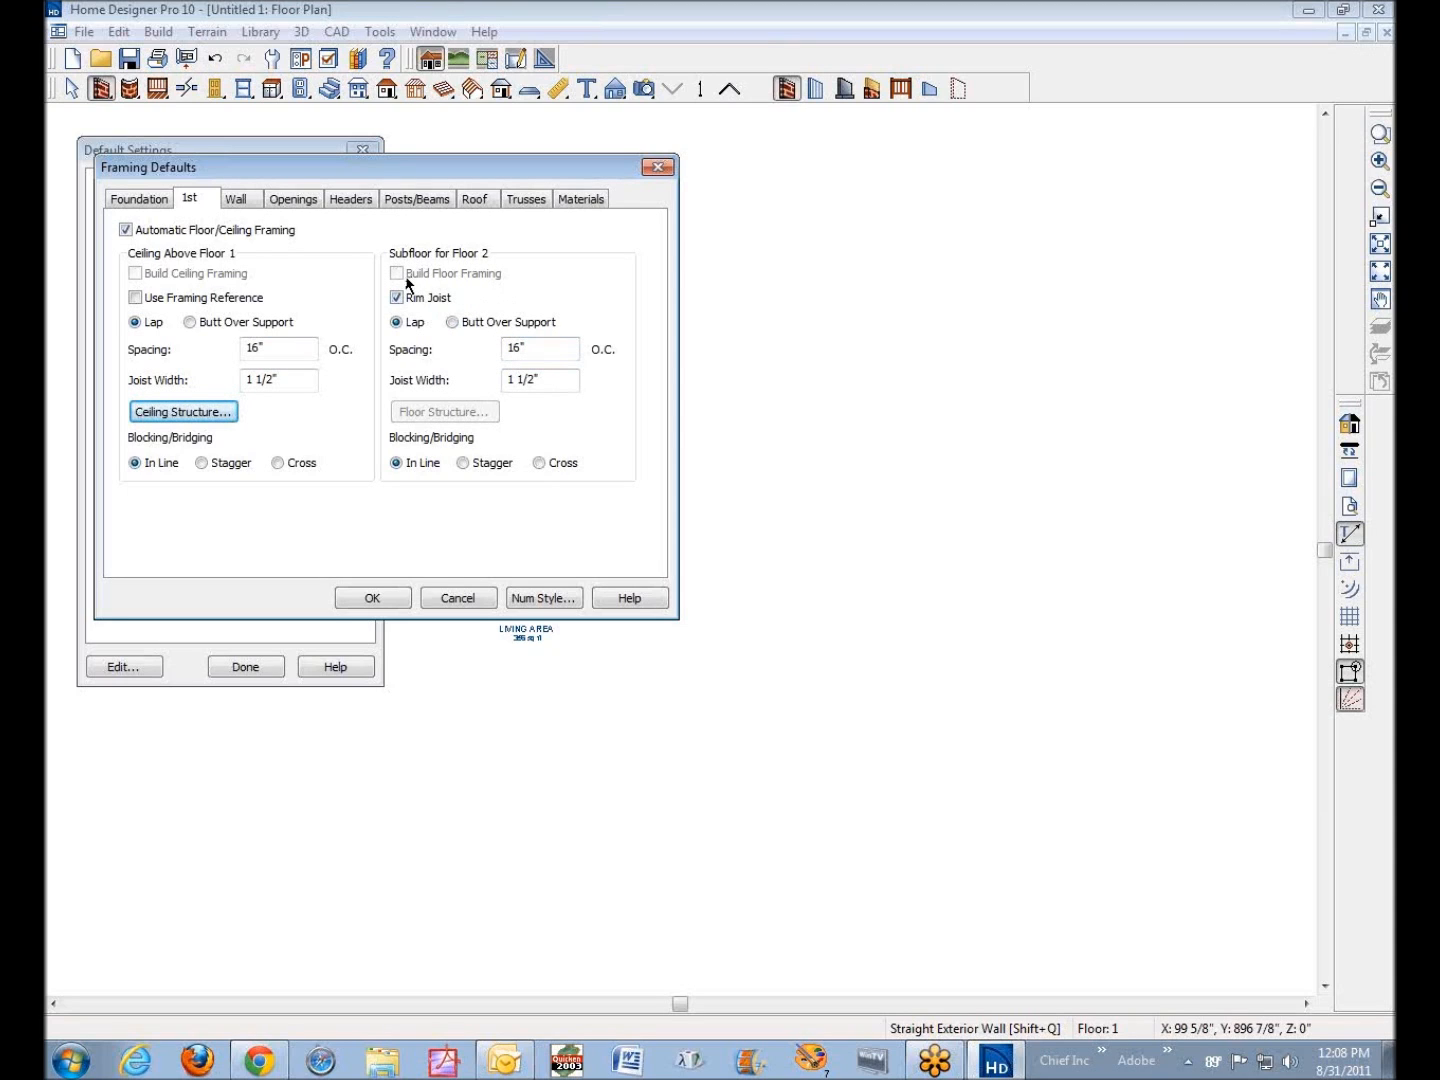
left_click(553, 350)
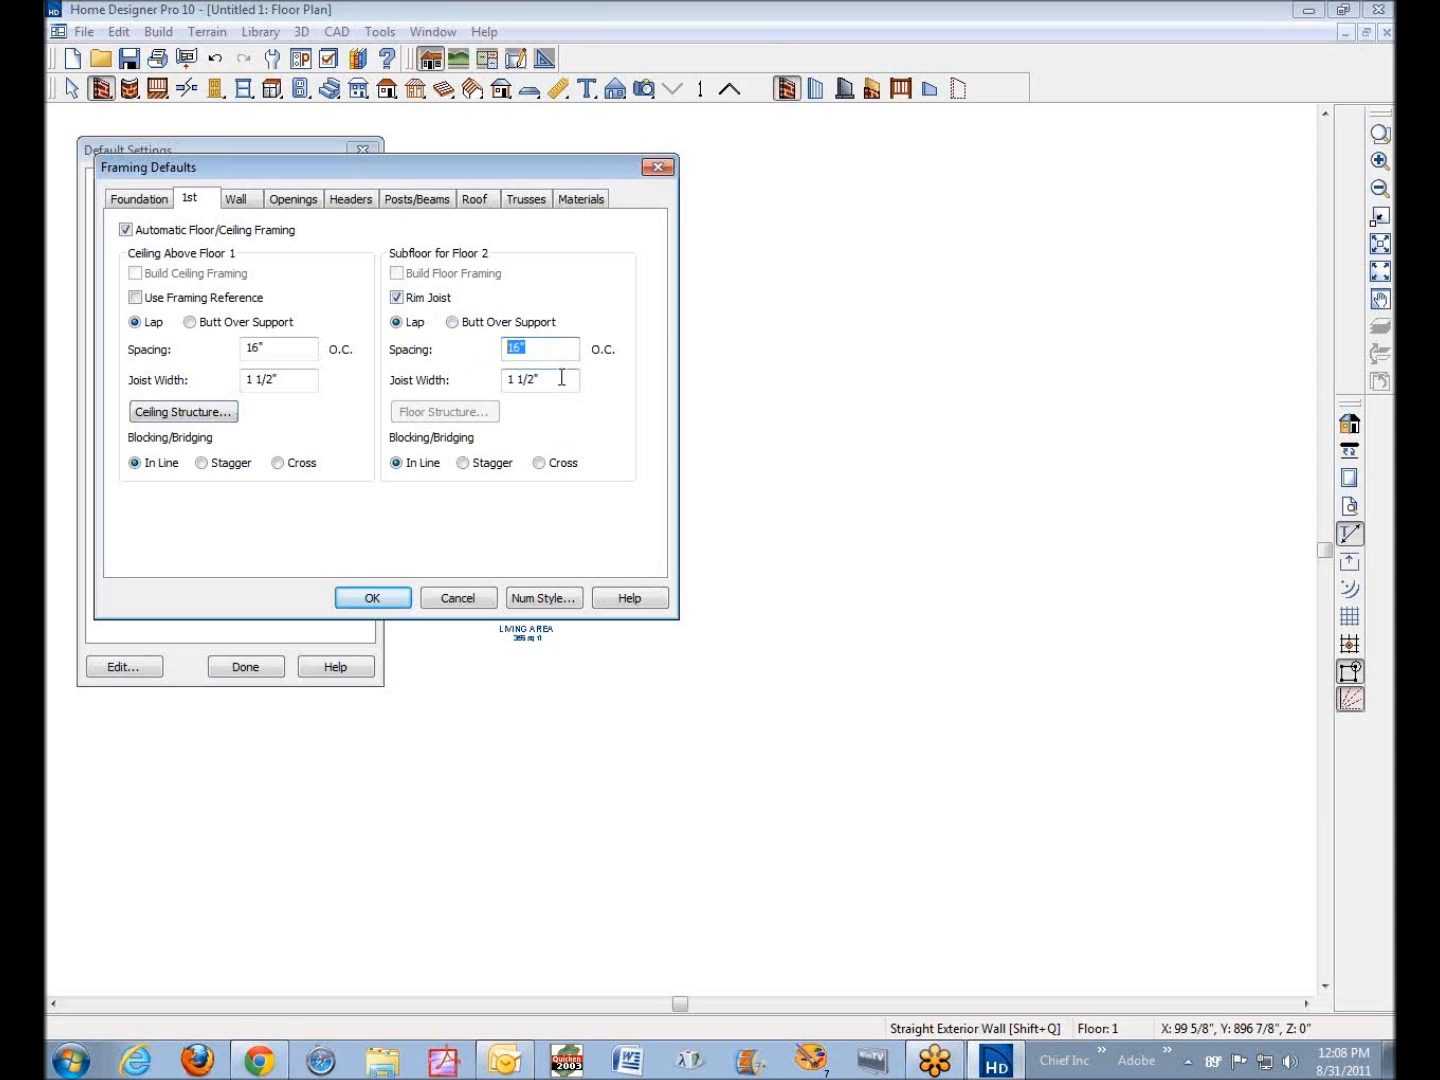
left_click(561, 378)
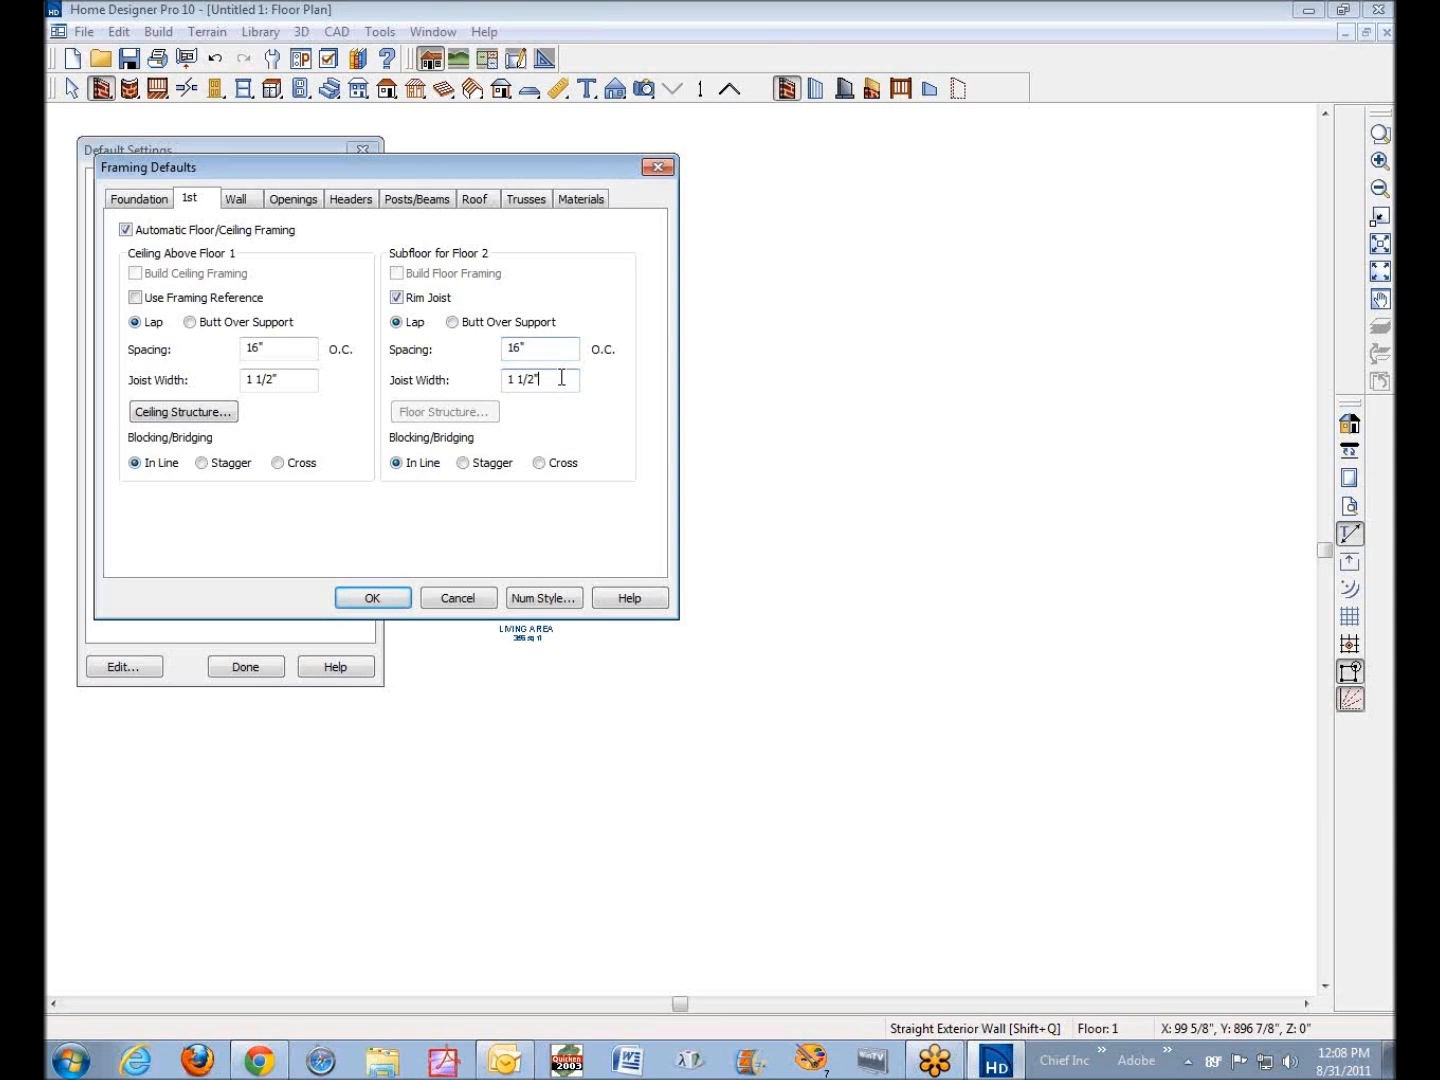
left_click(544, 351)
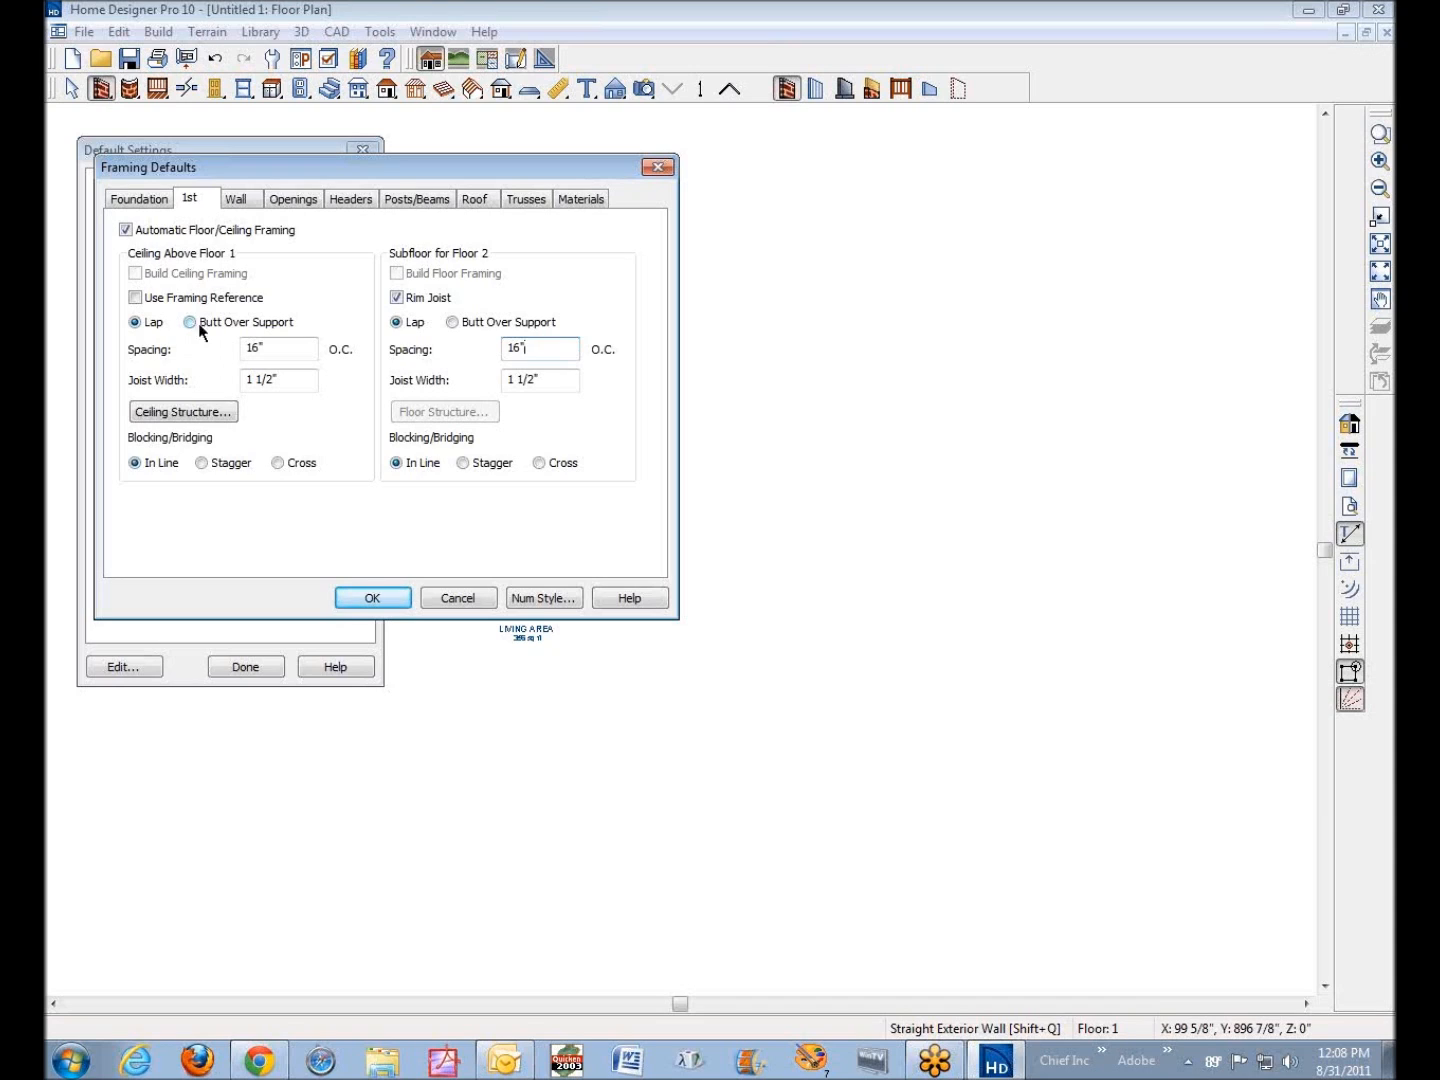
In the foundation framing defaults, set the Floor 1 floor structure thicknesses to 0" for layer 1 and 4" for layer 2
left_click(139, 199)
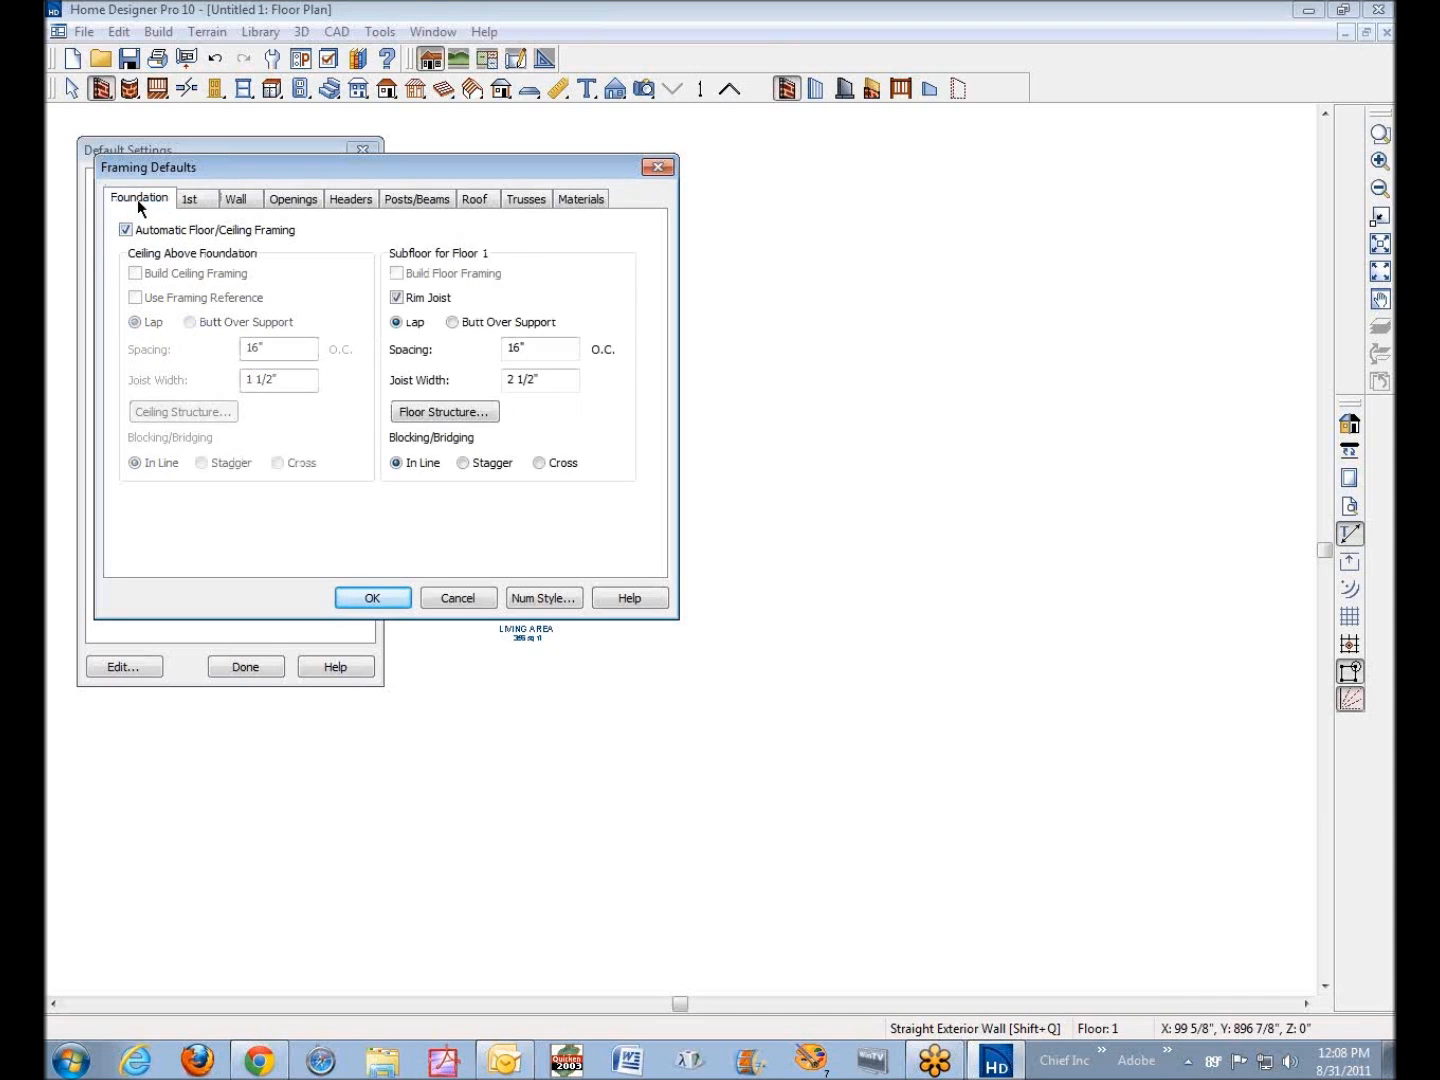
left_click(455, 419)
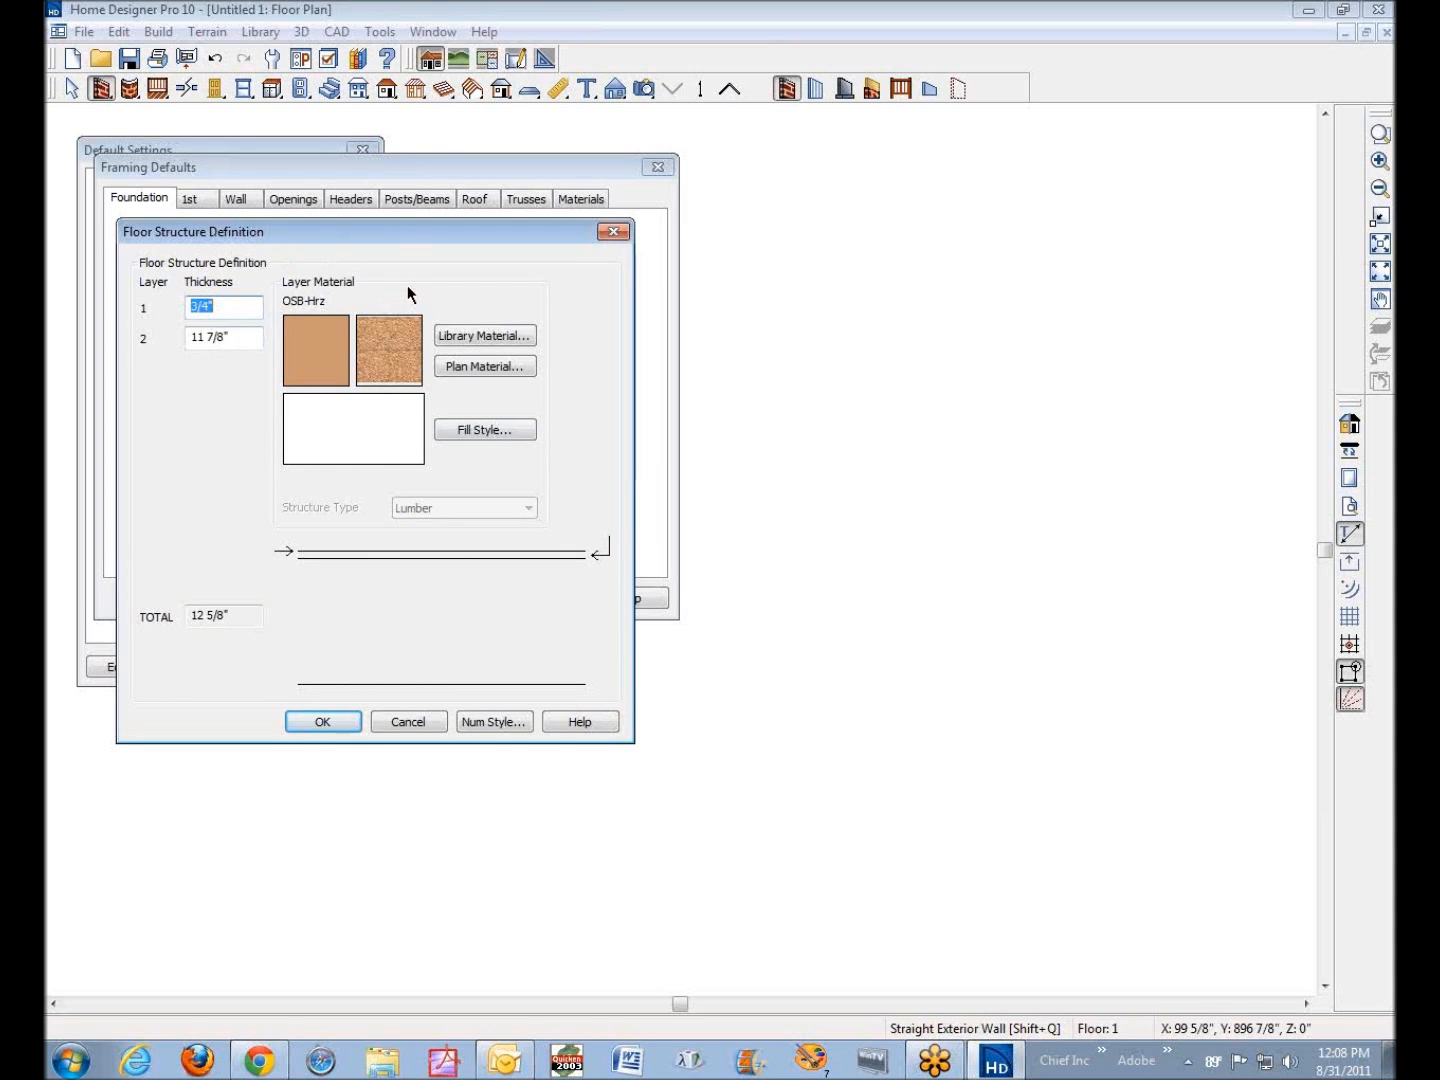
left_click_drag(211, 230, 665, 305)
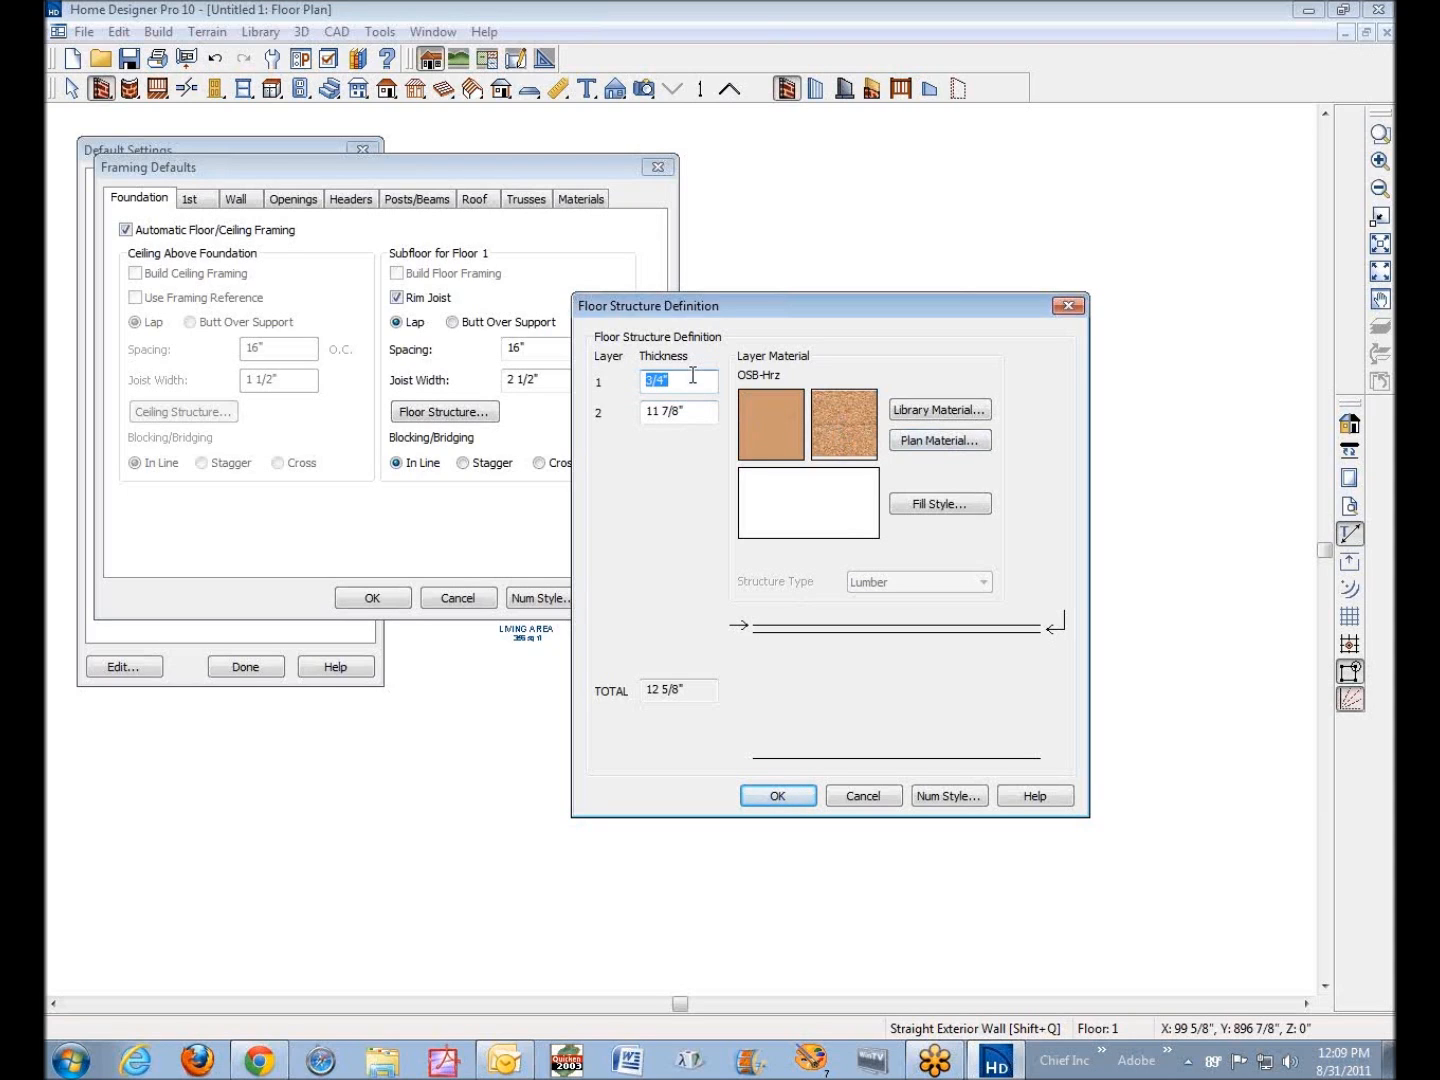
type("0")
key("Tab")
type("4")
left_click(689, 382)
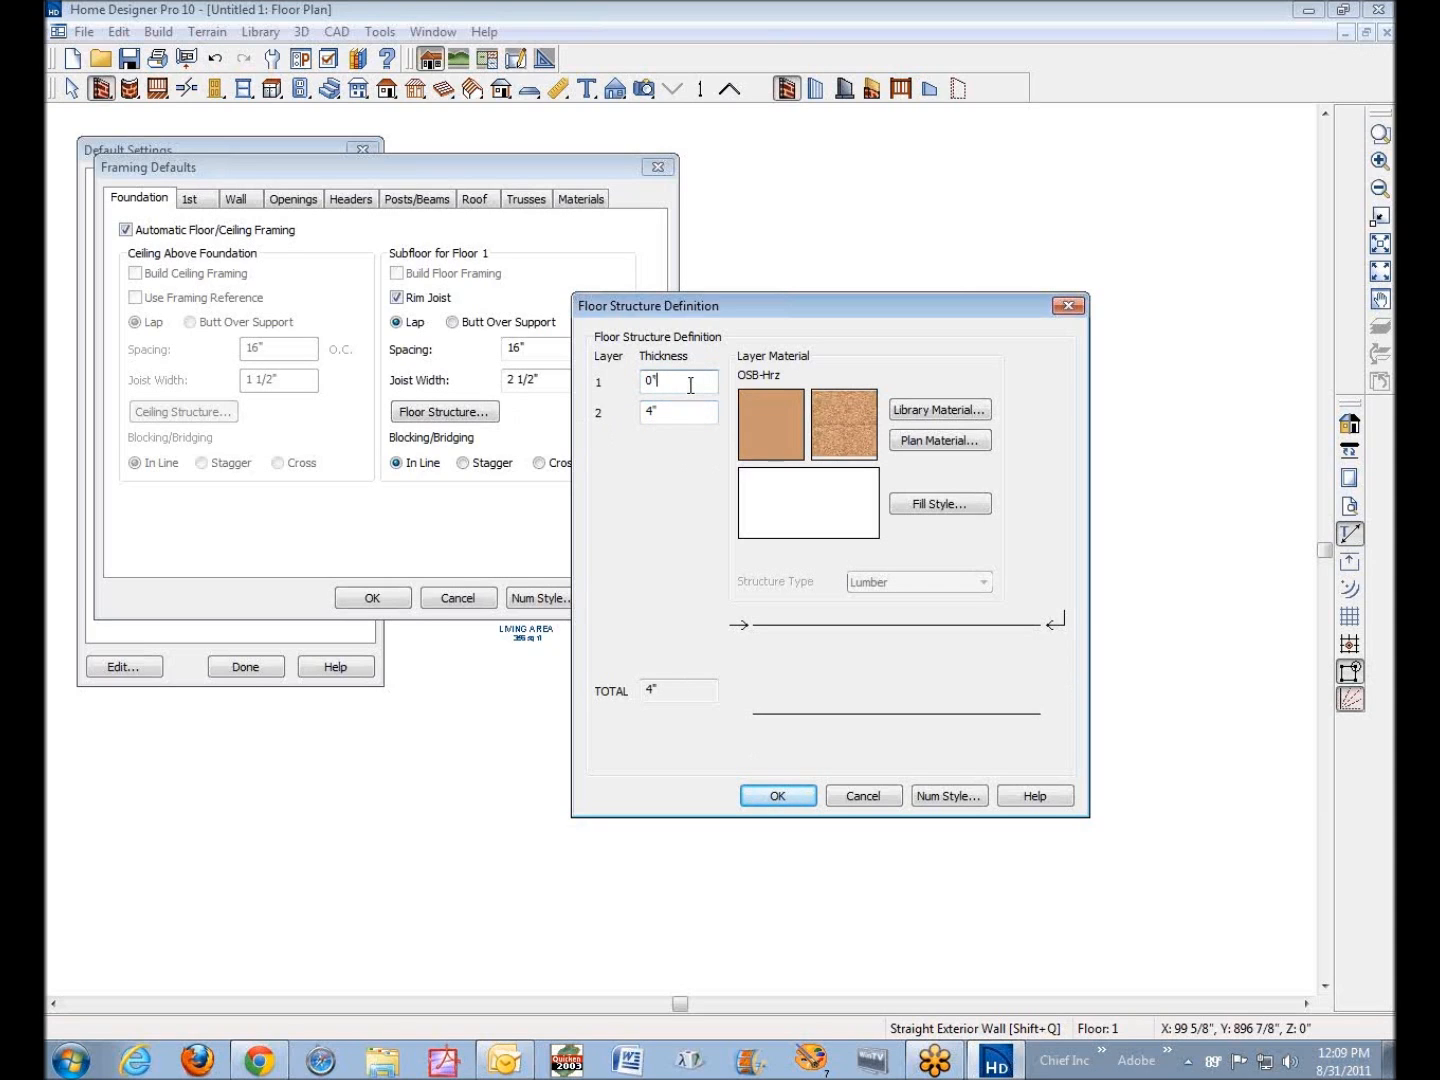
Assign the Concrete plan material to layer 1 of the Floor 1 floor structure
left_click(949, 444)
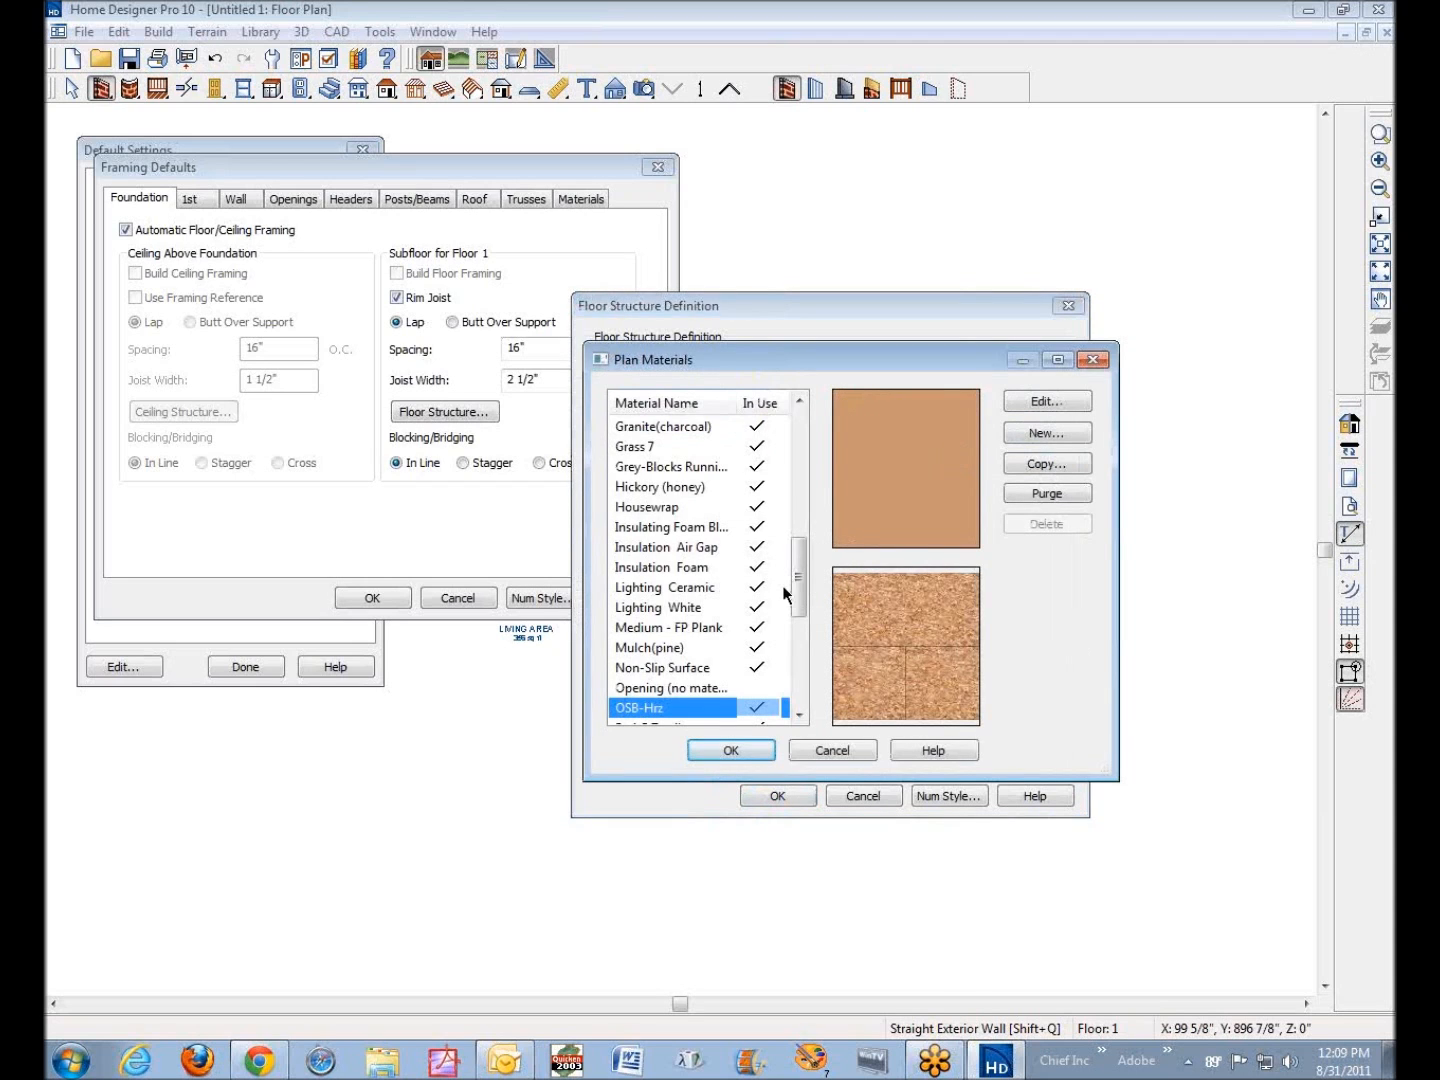
mouse_move(803, 585)
left_mouse_down()
mouse_move(797, 466)
mouse_move(811, 457)
left_mouse_up()
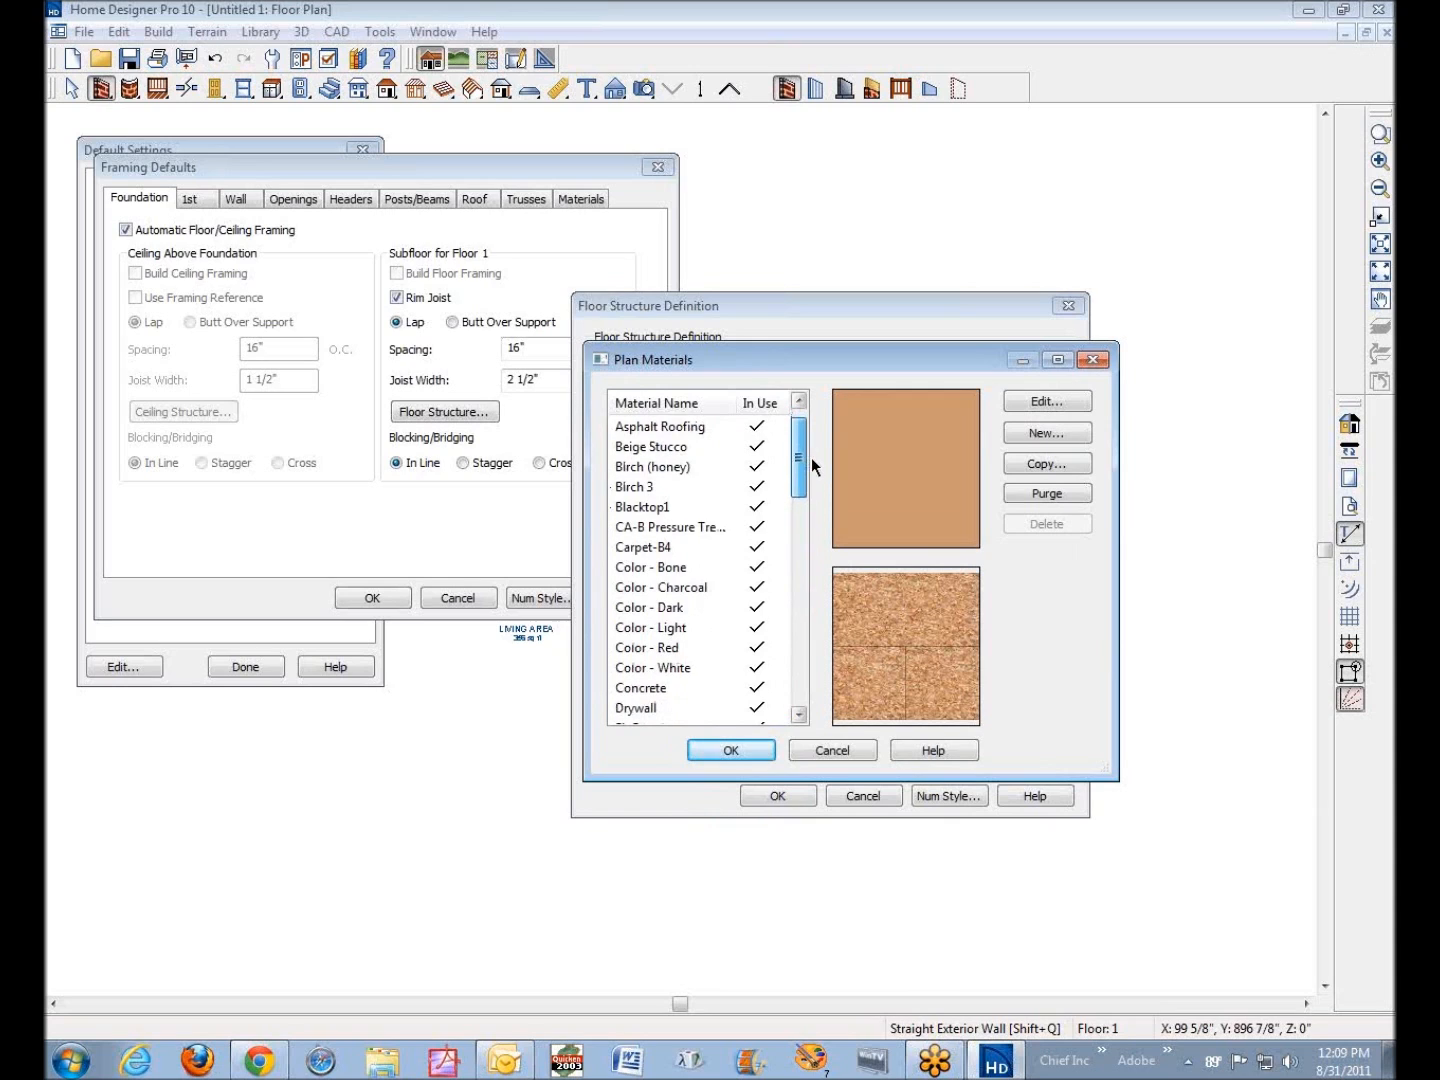
left_click(635, 690)
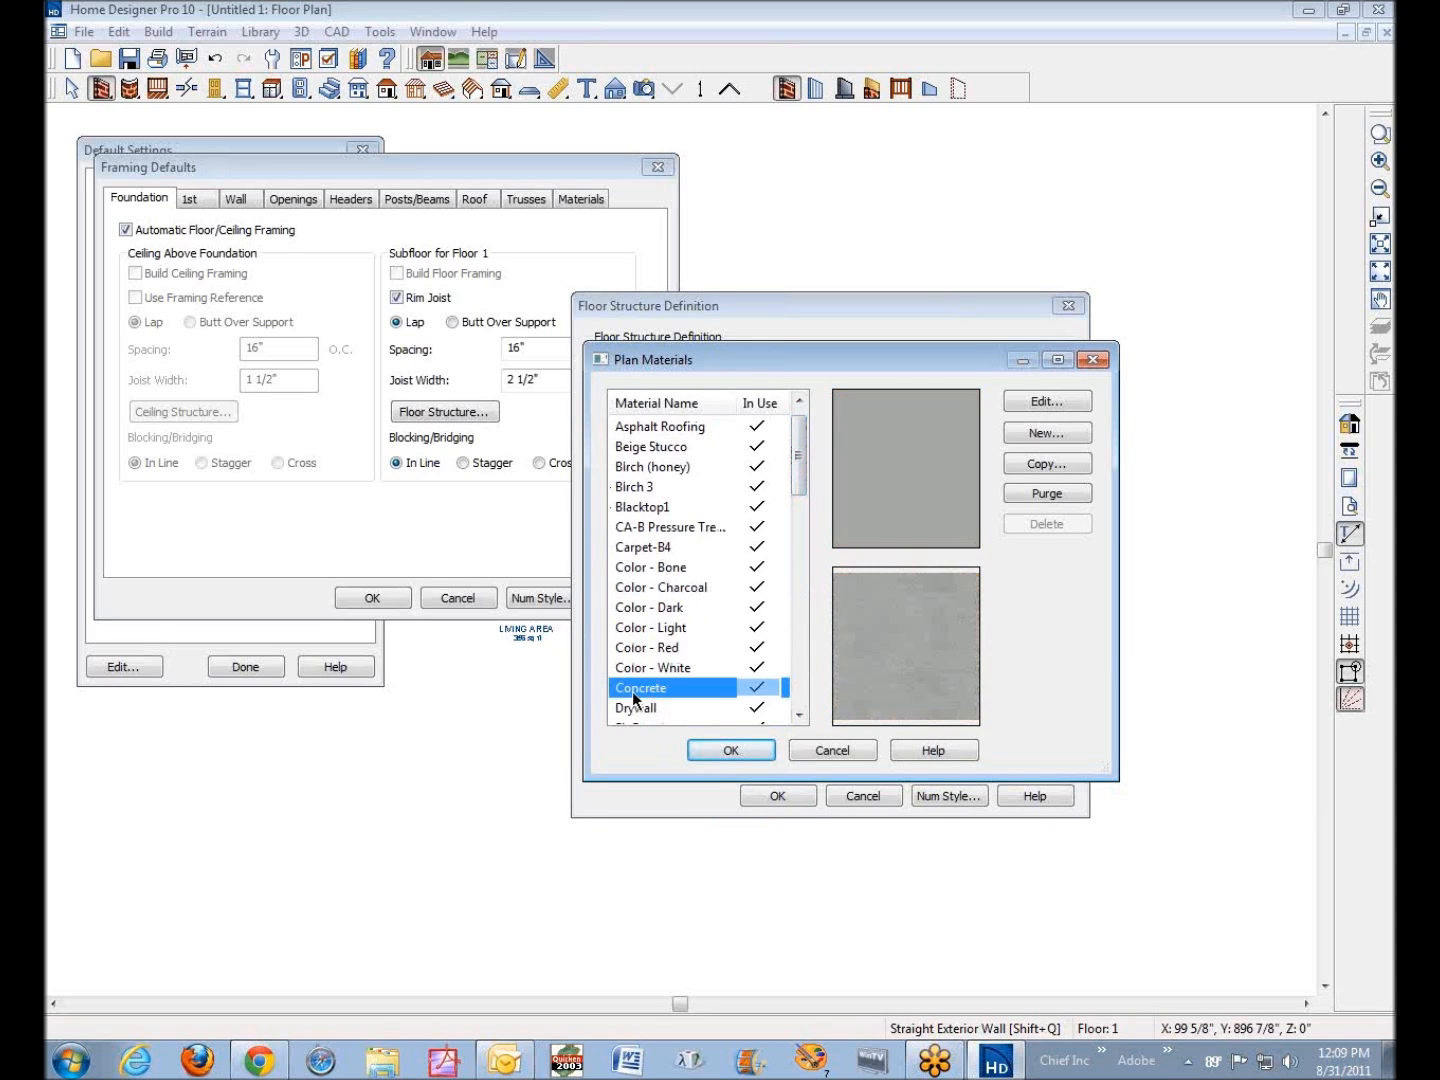
left_click(769, 752)
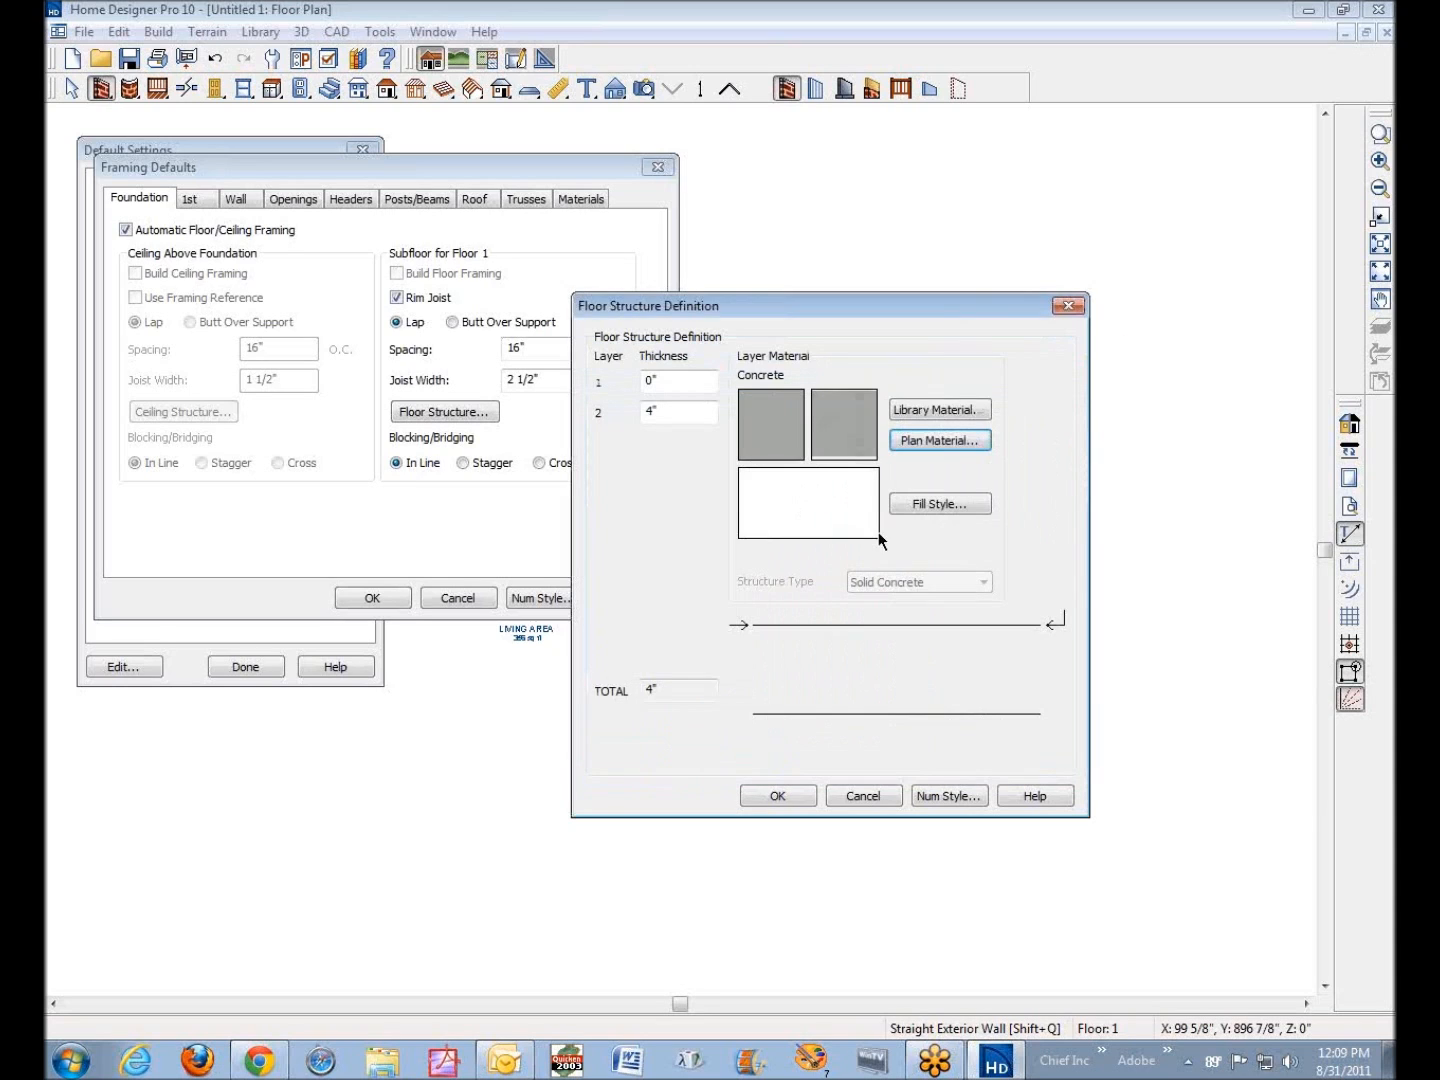
Assign the Concrete plan material to layer 2 of the Floor 1 floor structure and accept the framing defaults
left_click(704, 412)
left_click(948, 443)
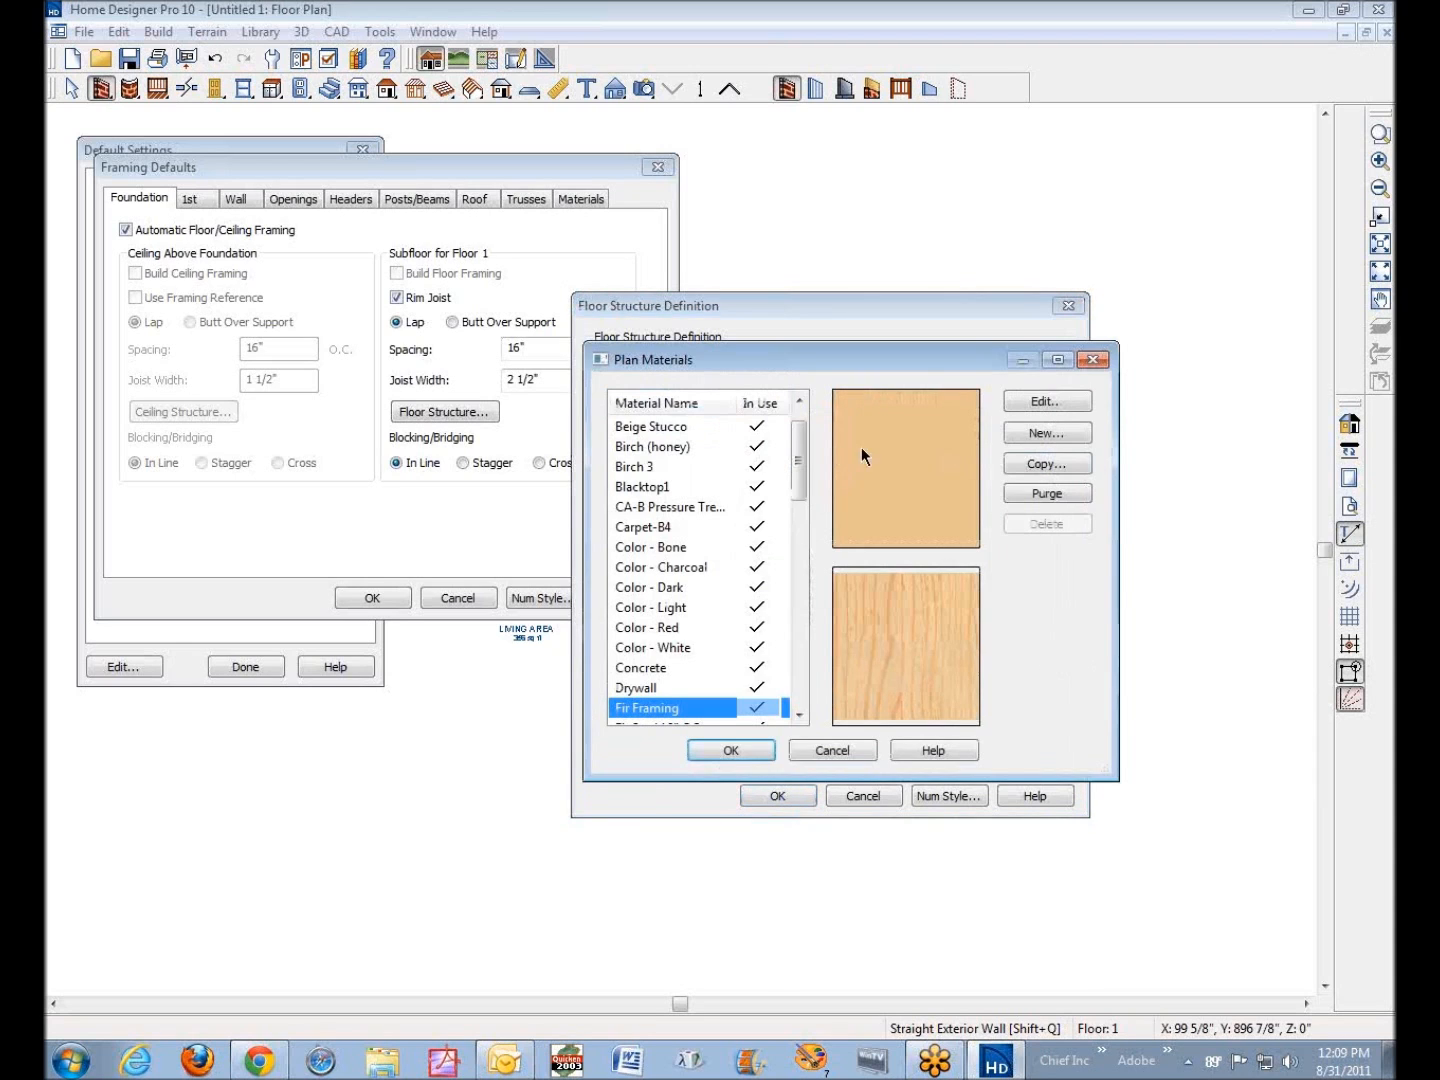
left_click_drag(800, 450, 801, 463)
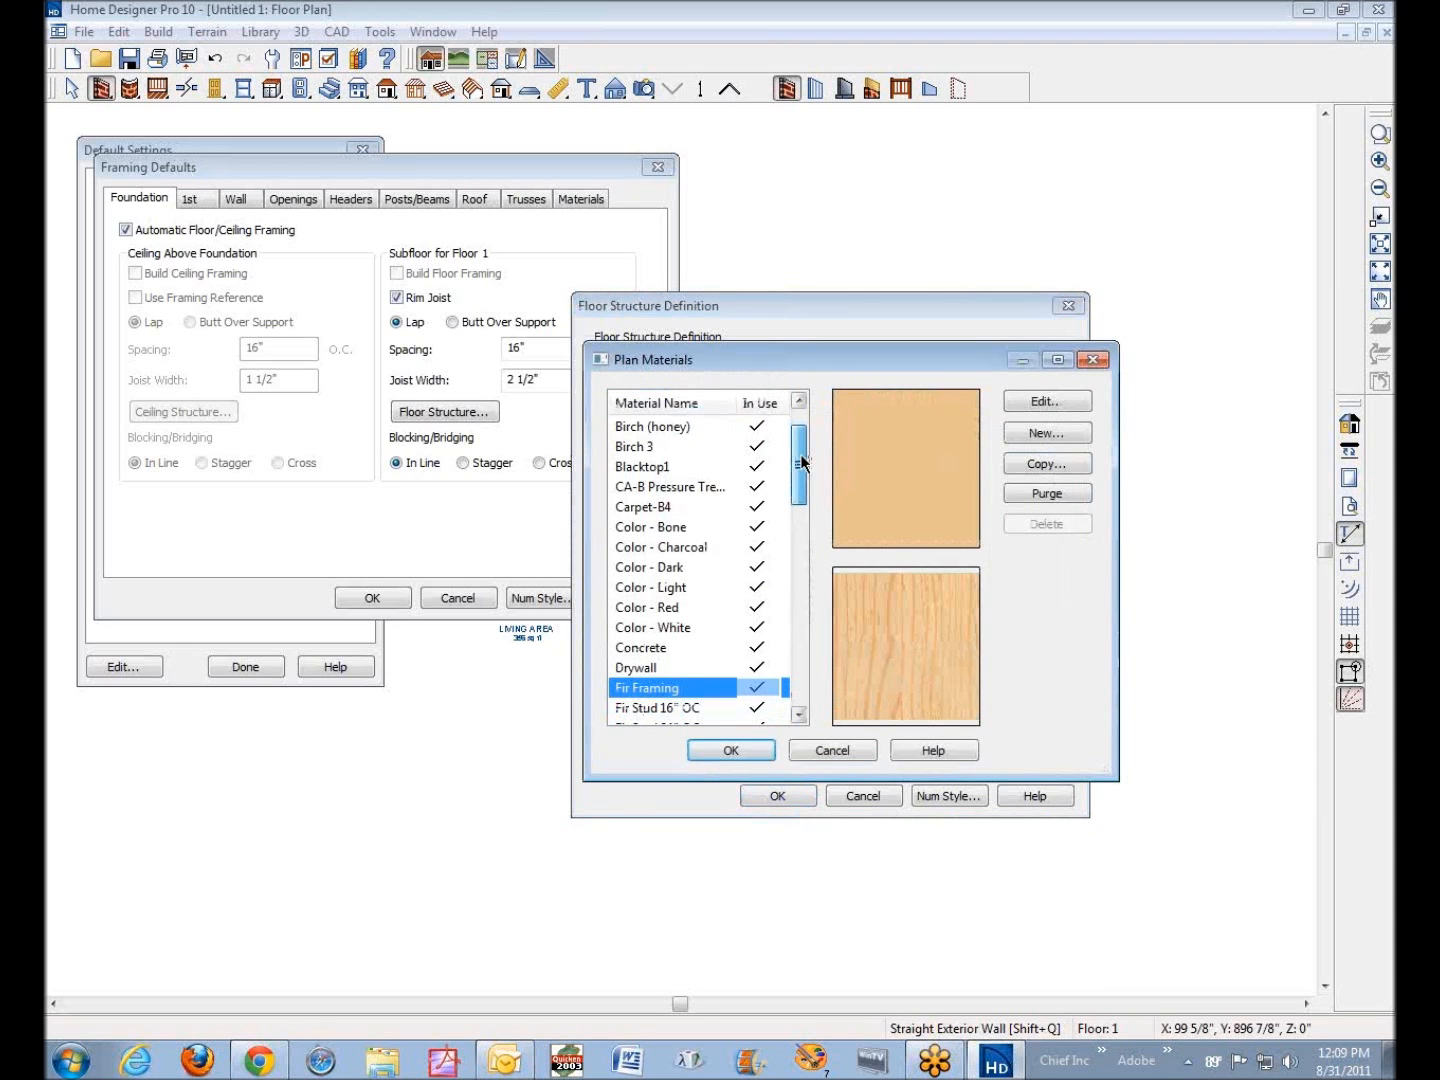
left_click(661, 648)
left_click(753, 752)
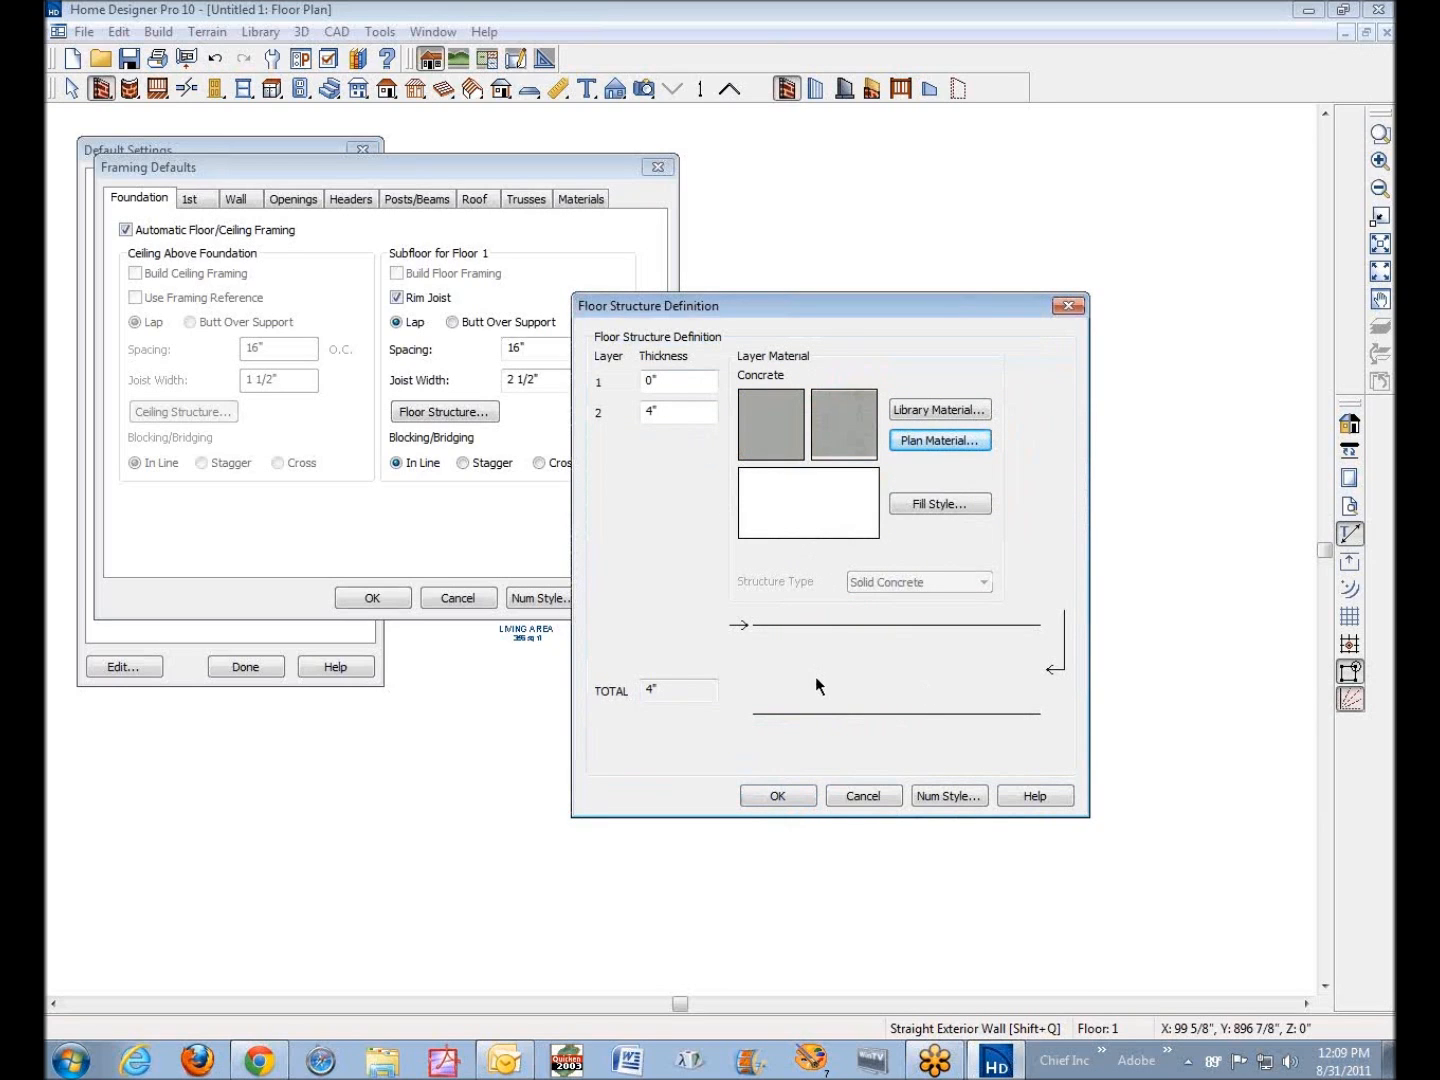
left_click(779, 796)
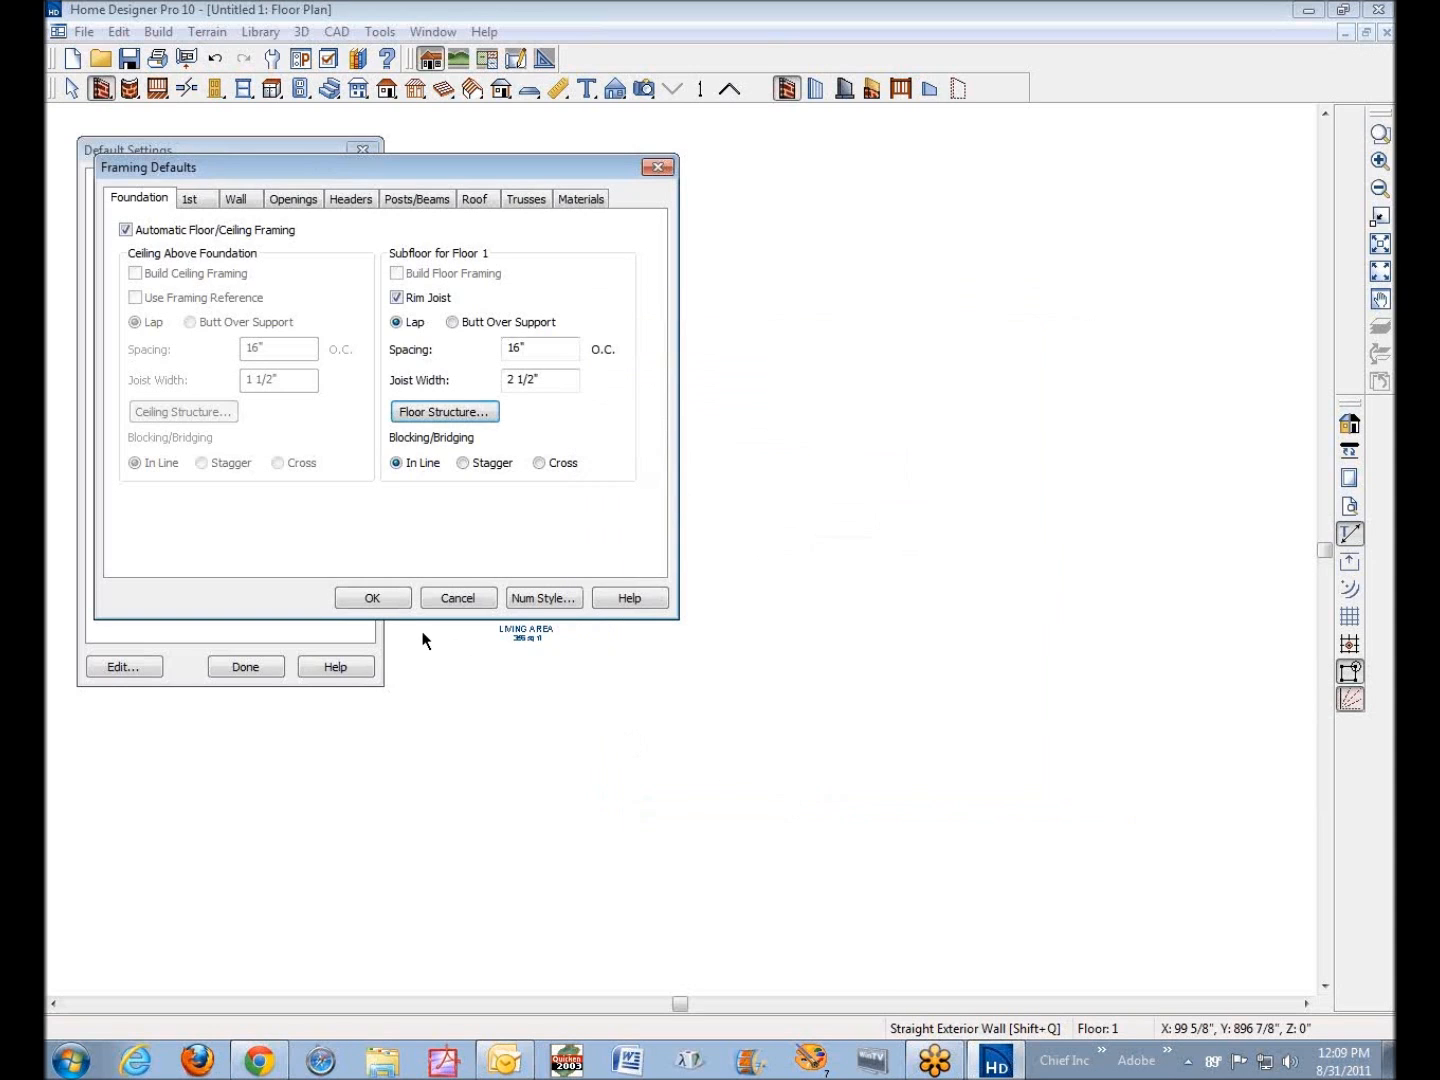
left_click(372, 599)
left_click(244, 668)
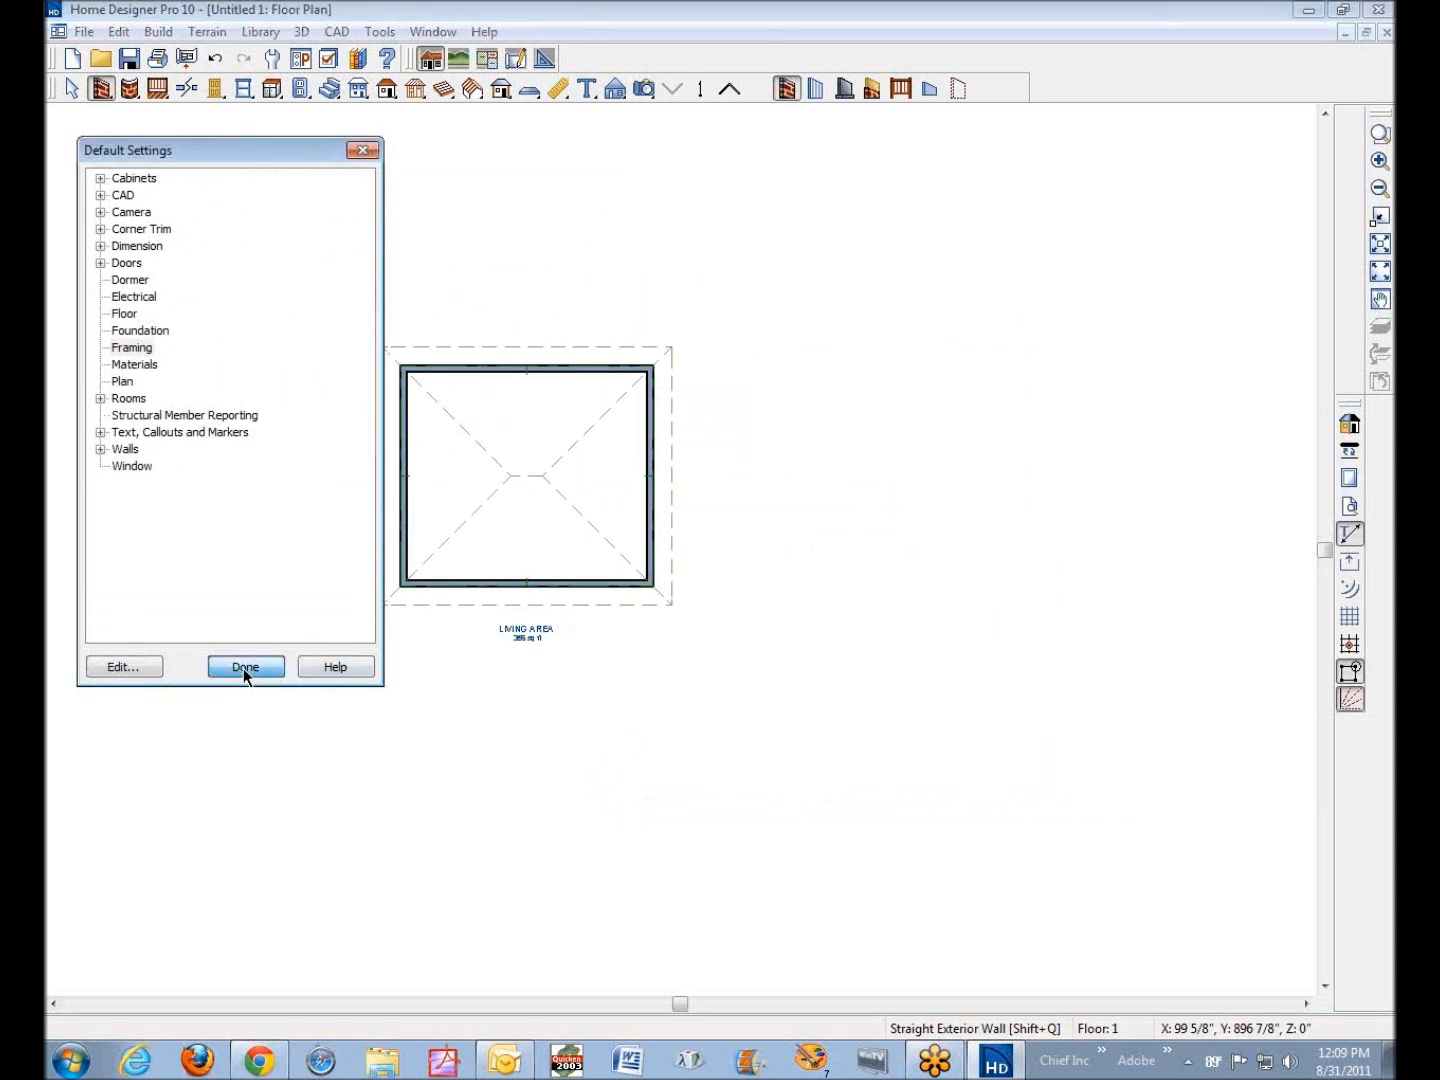
Review the room's structure specification, including the layer thicknesses and material of its floor structure
right_click(448, 489)
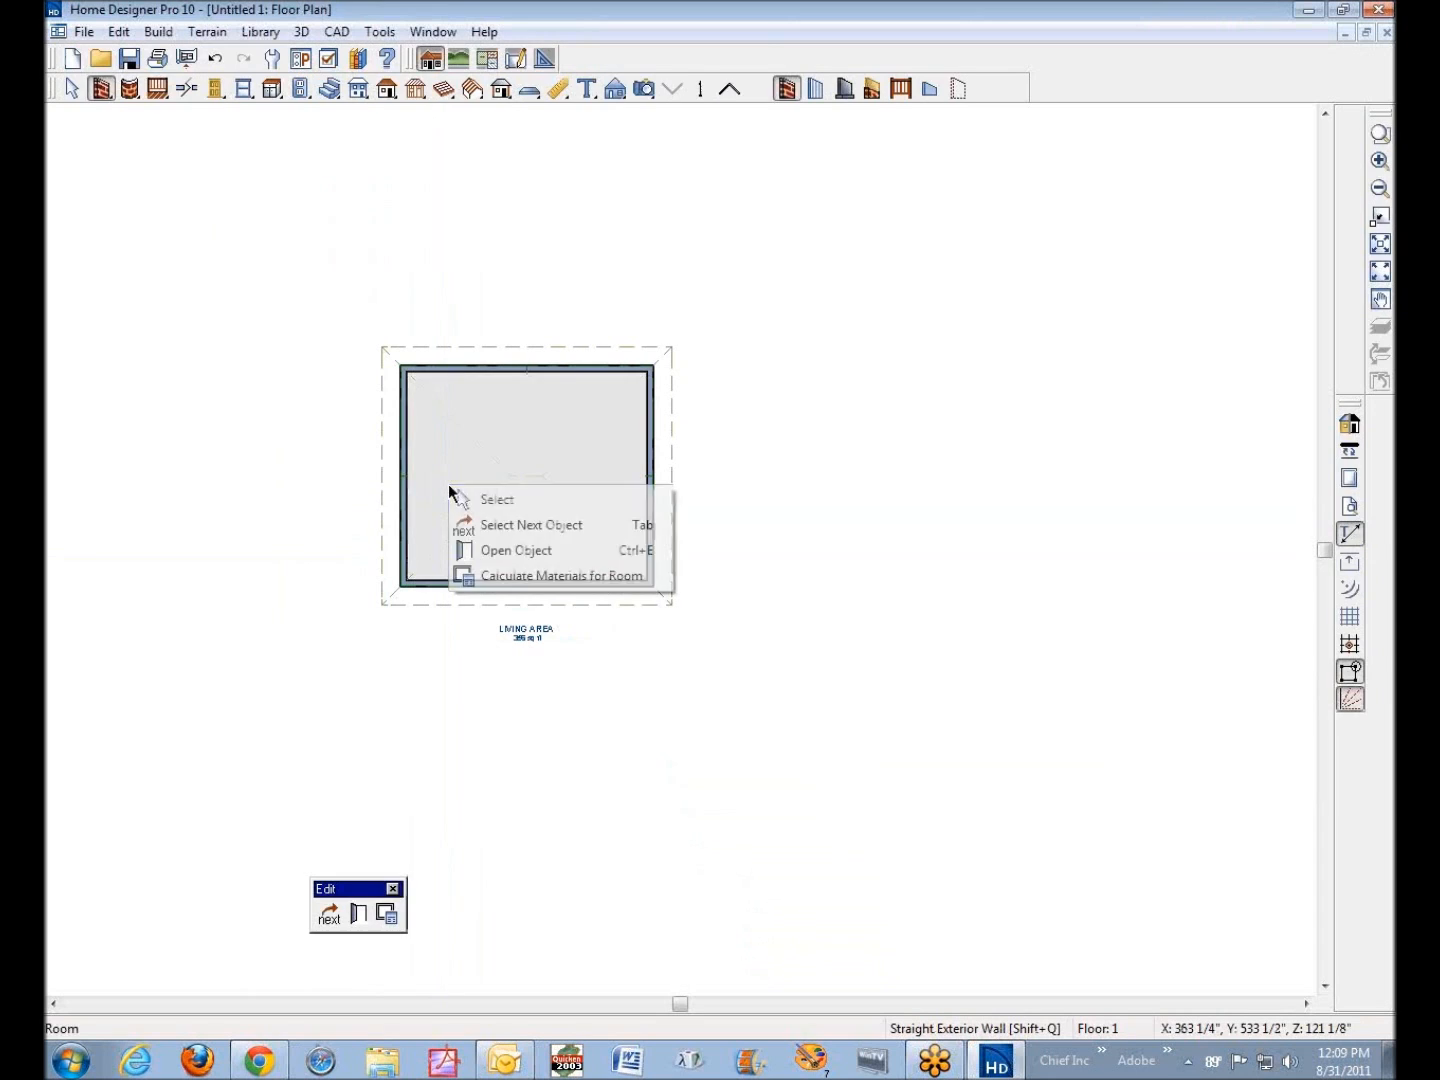
left_click(547, 554)
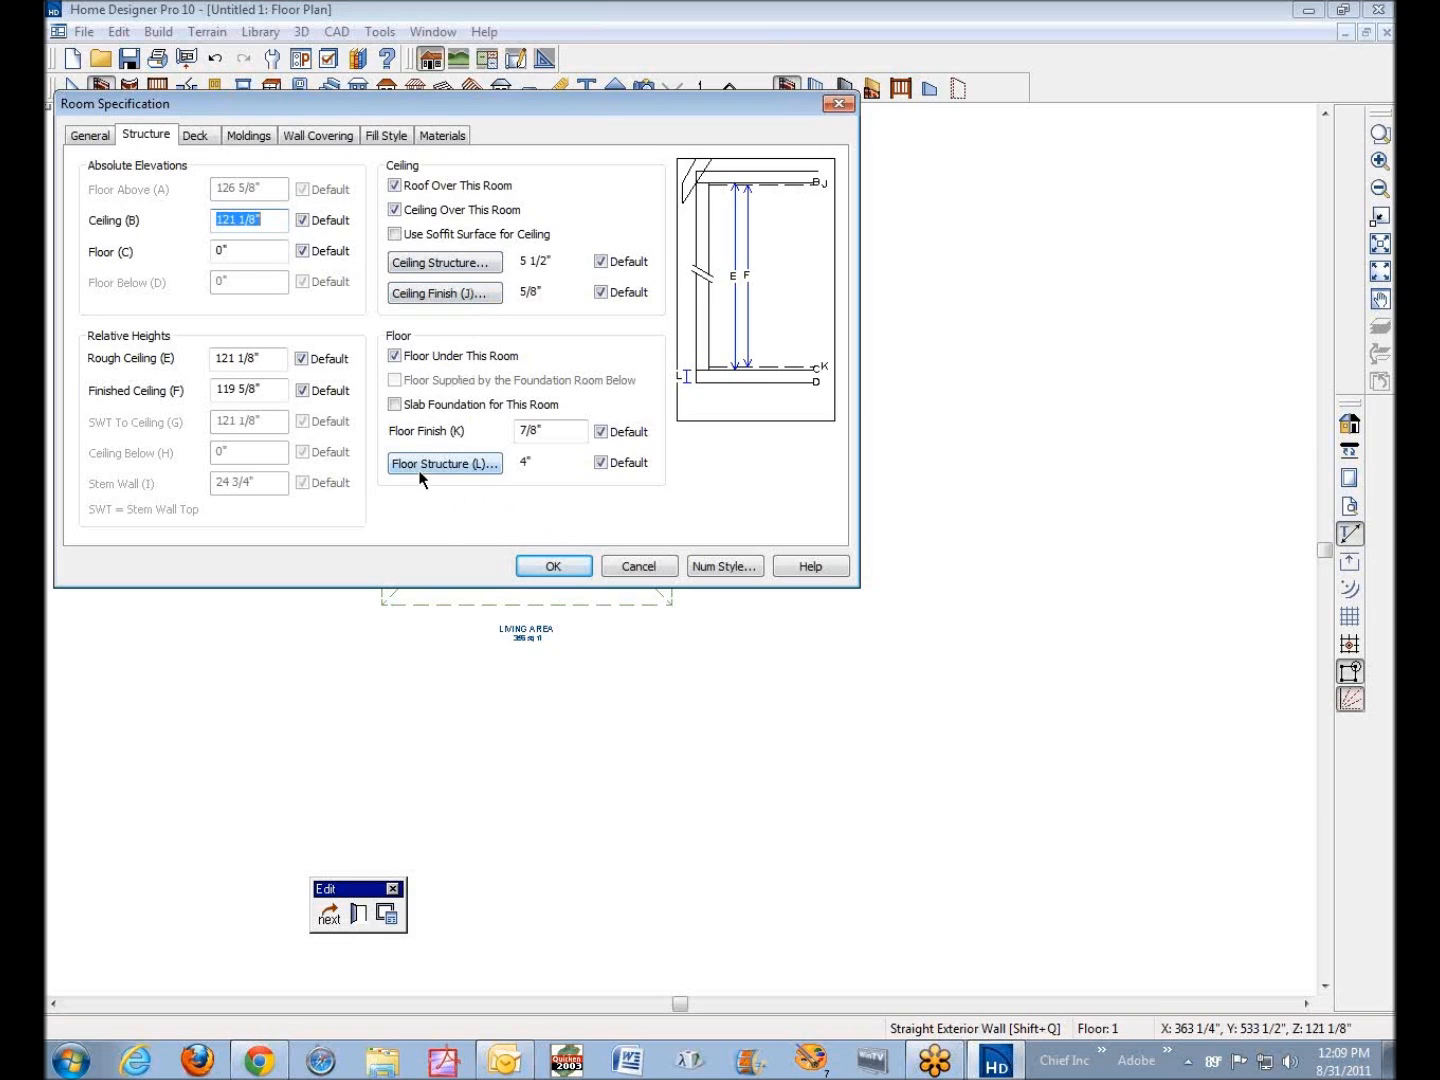
left_click(494, 465)
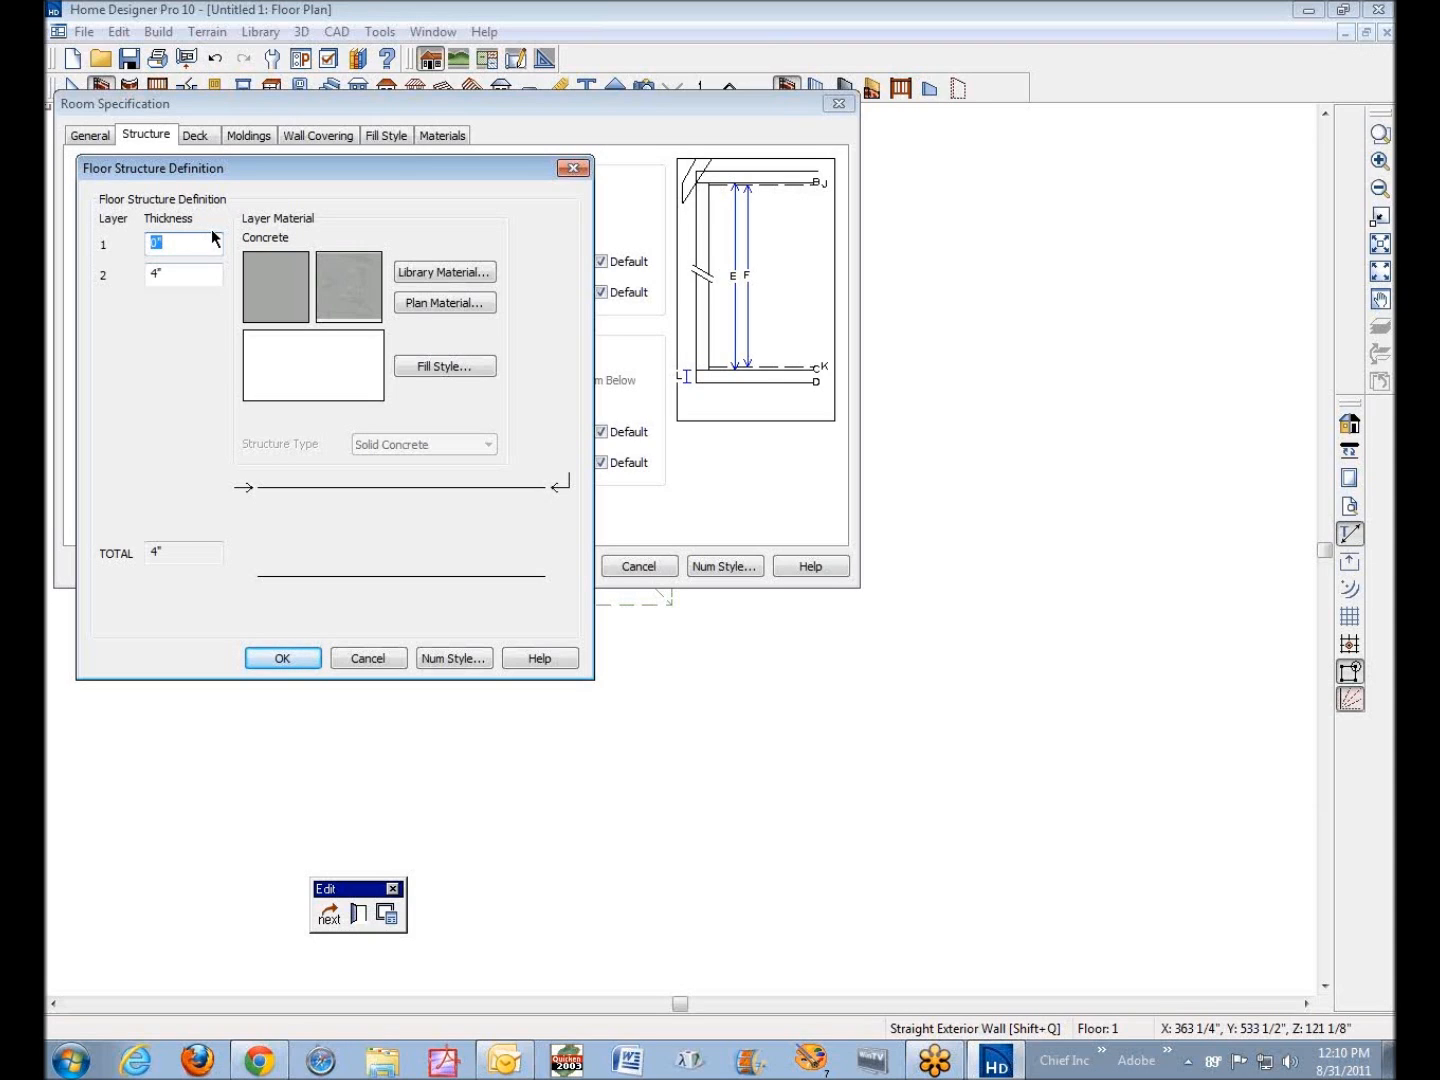
left_click(275, 659)
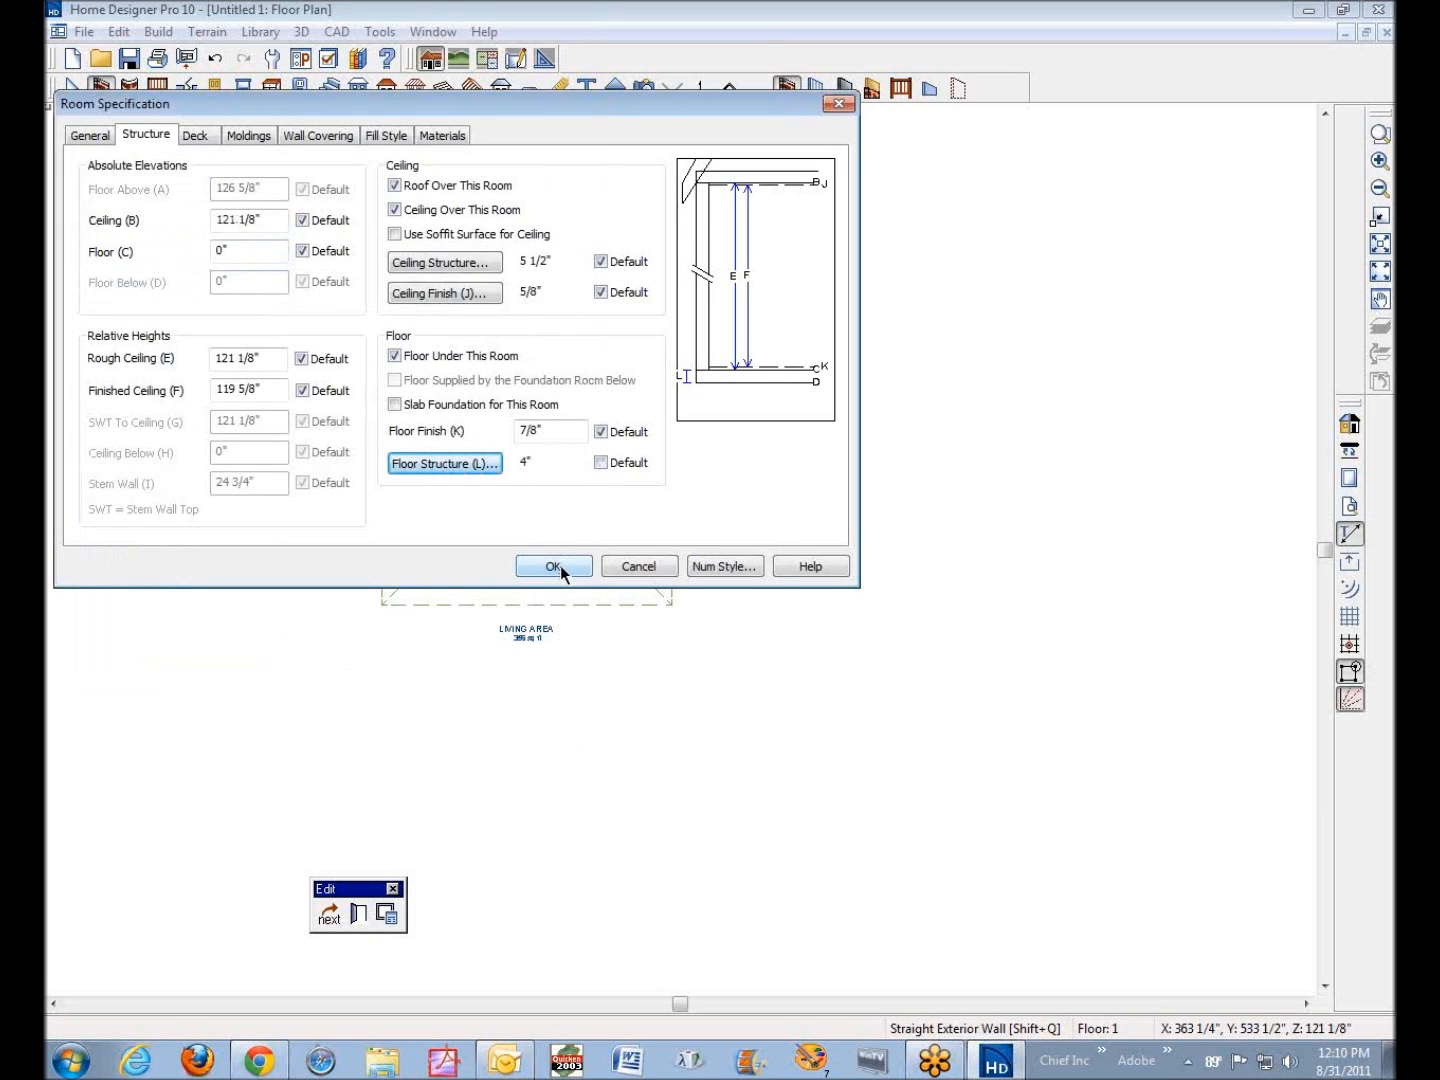
left_click(554, 566)
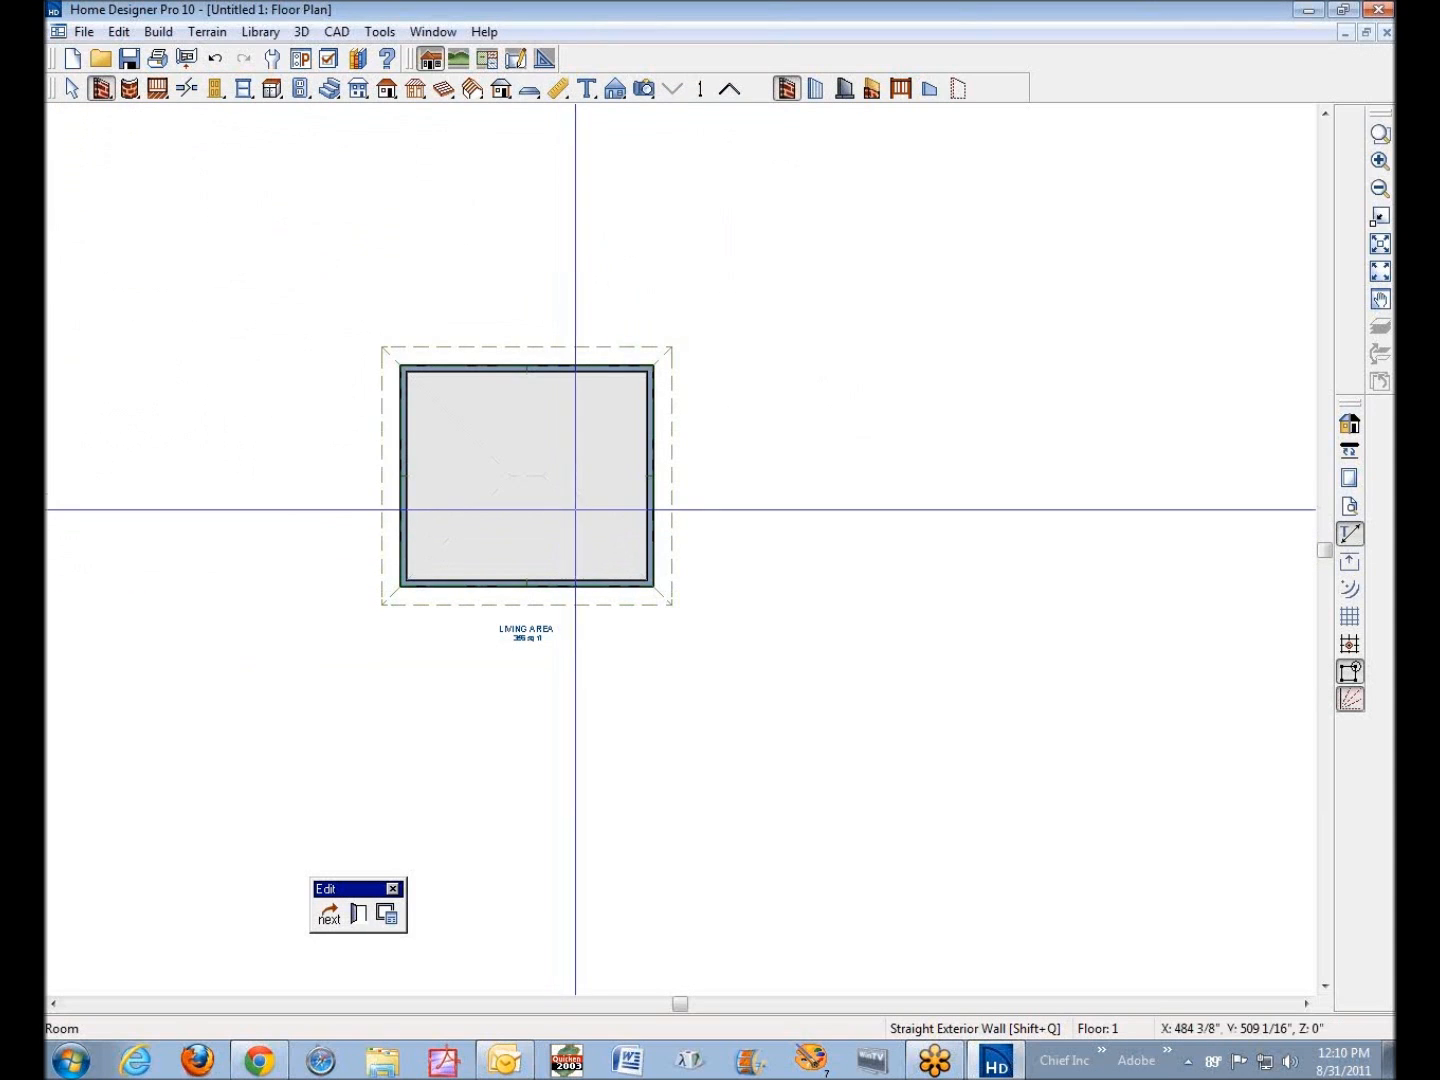
Create a cross-section view through the room, looking across its interior, and inspect the room's height there
left_click(614, 89)
left_click_drag(518, 453, 221, 438)
scroll(484, 540, "down", 1)
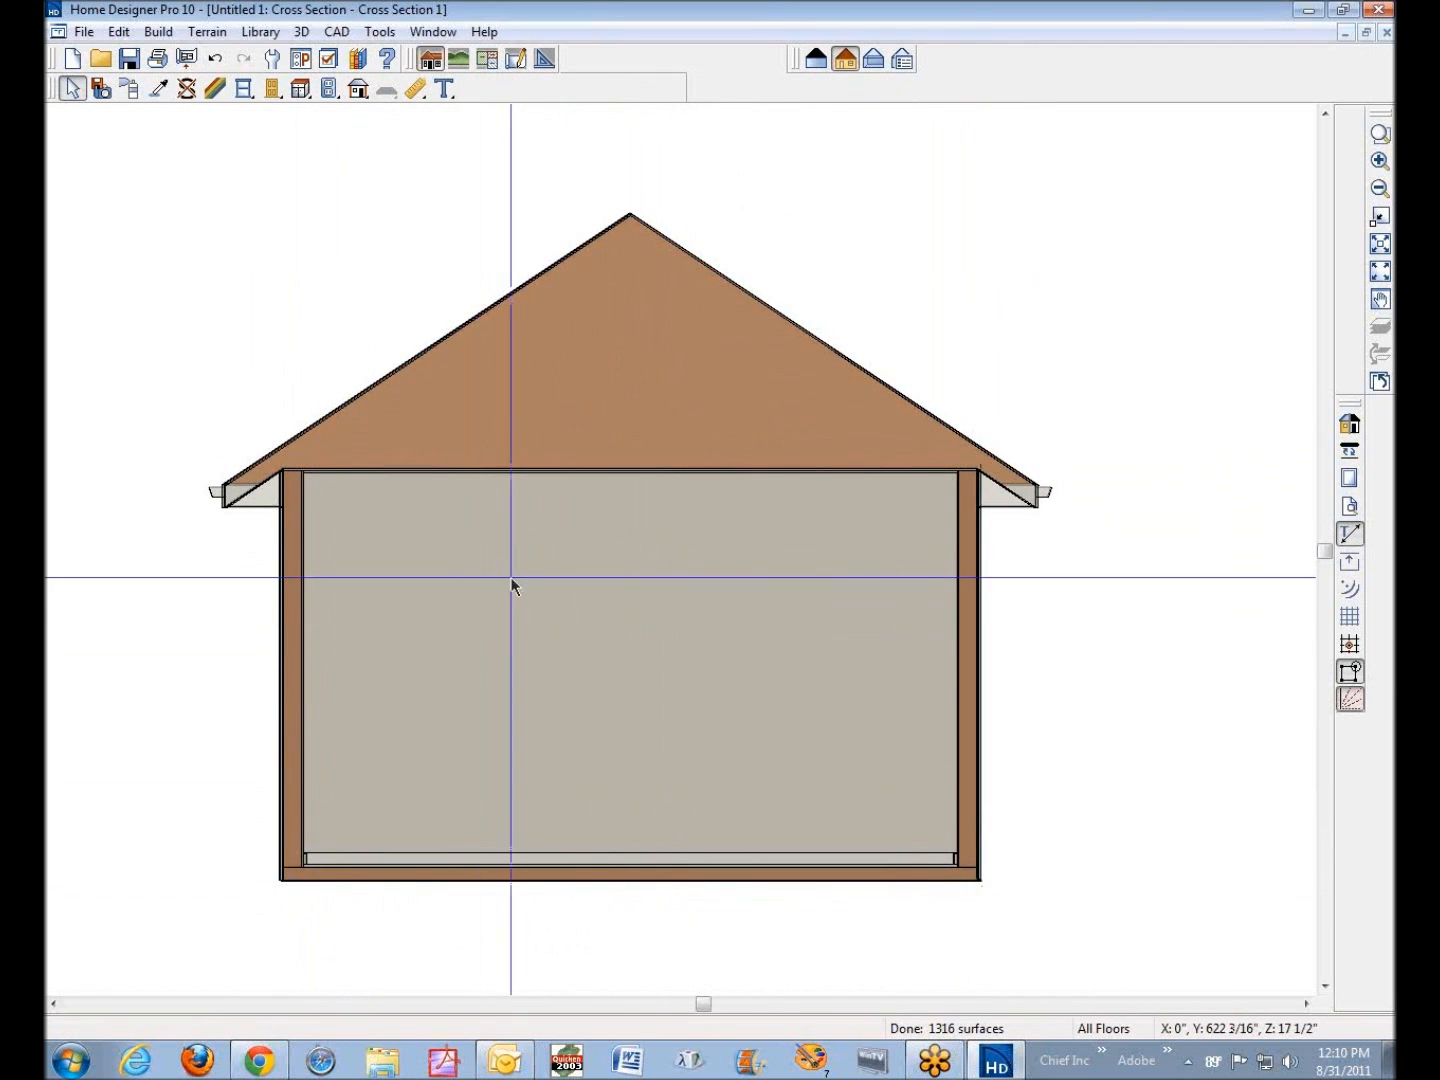
left_click(598, 554)
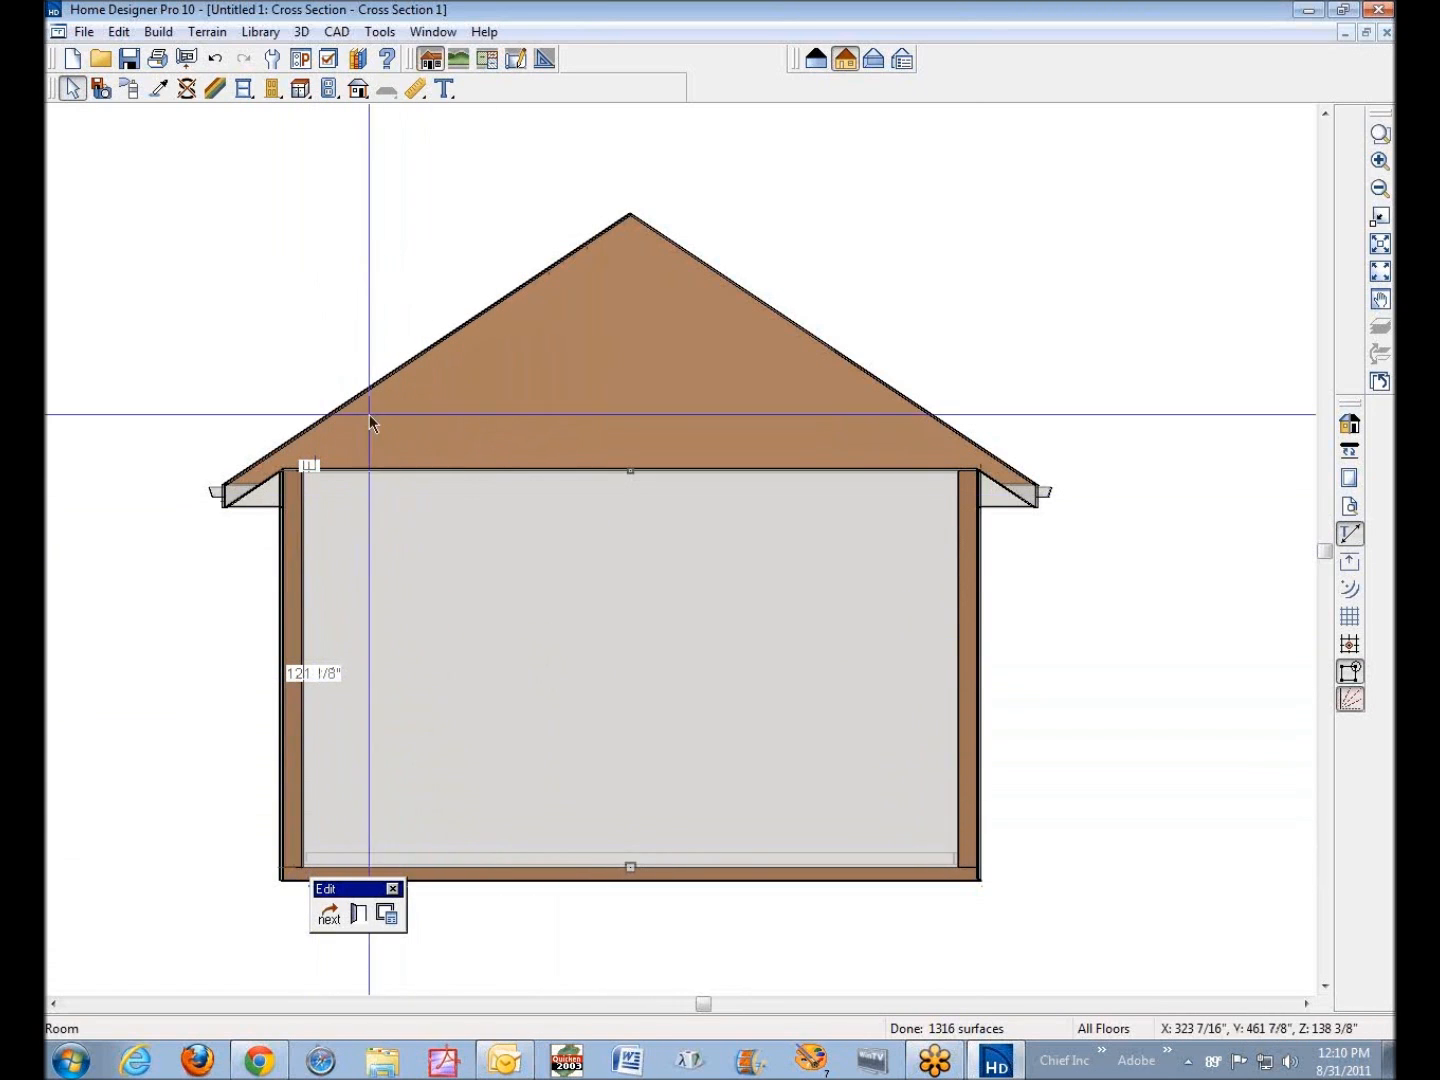
left_click(928, 218)
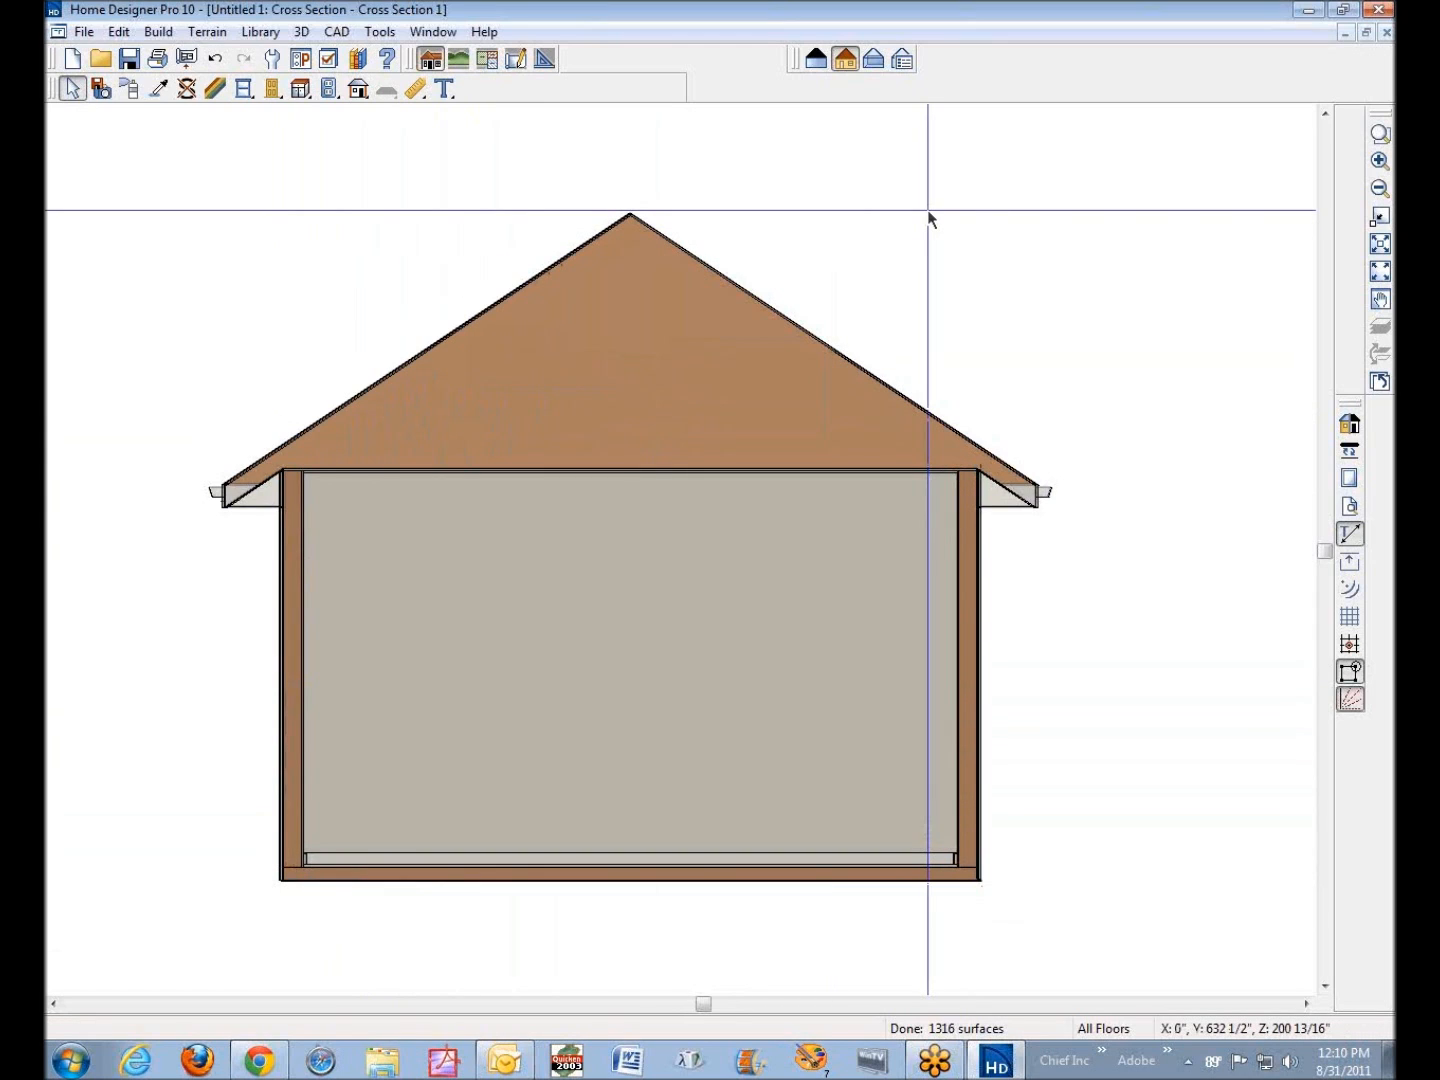